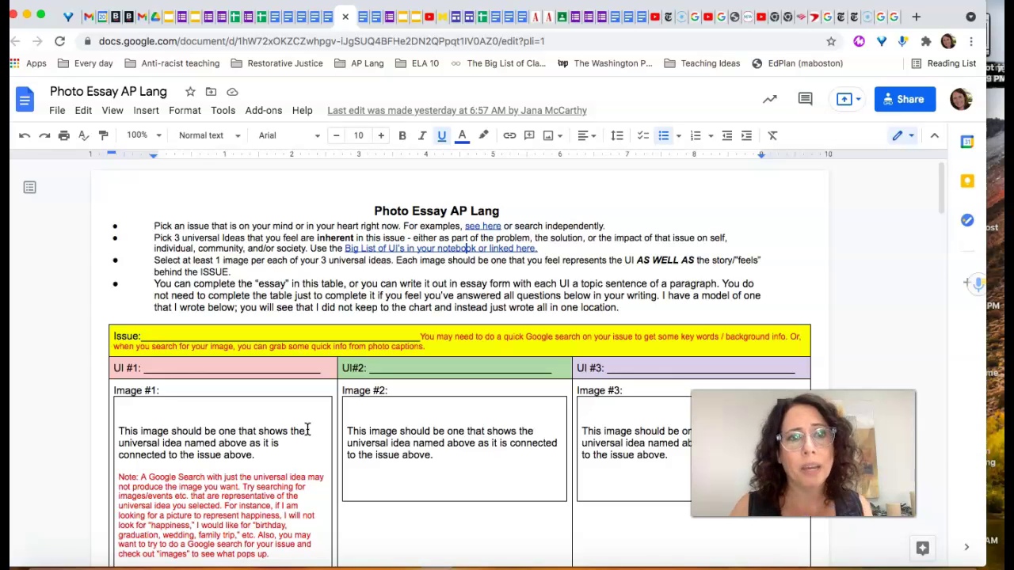
- Search Google for "racial wealth gap" in a new tab and look through the articles, top stories and videos
left_click(455, 426)
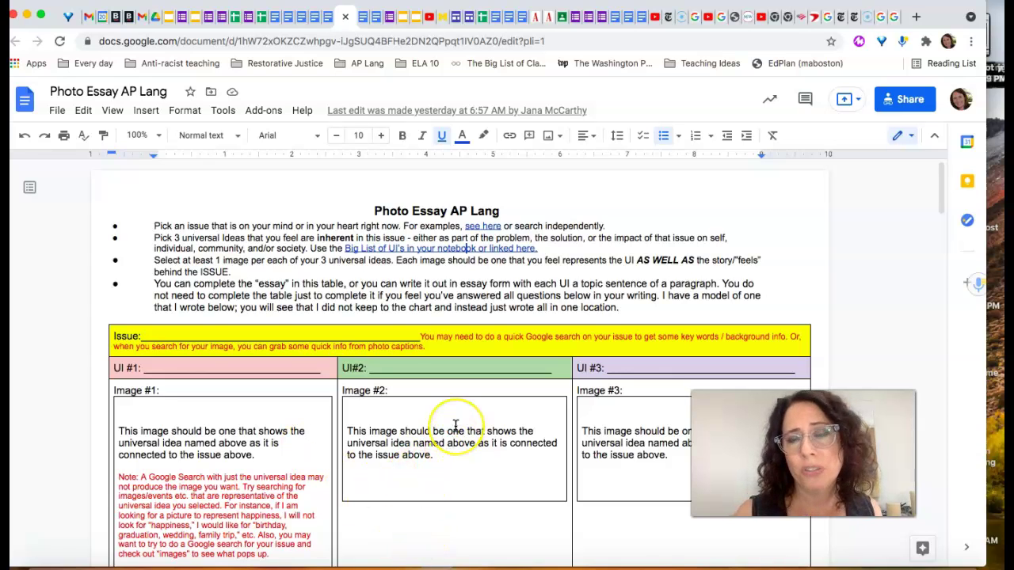
scroll(456, 426, "down", 20)
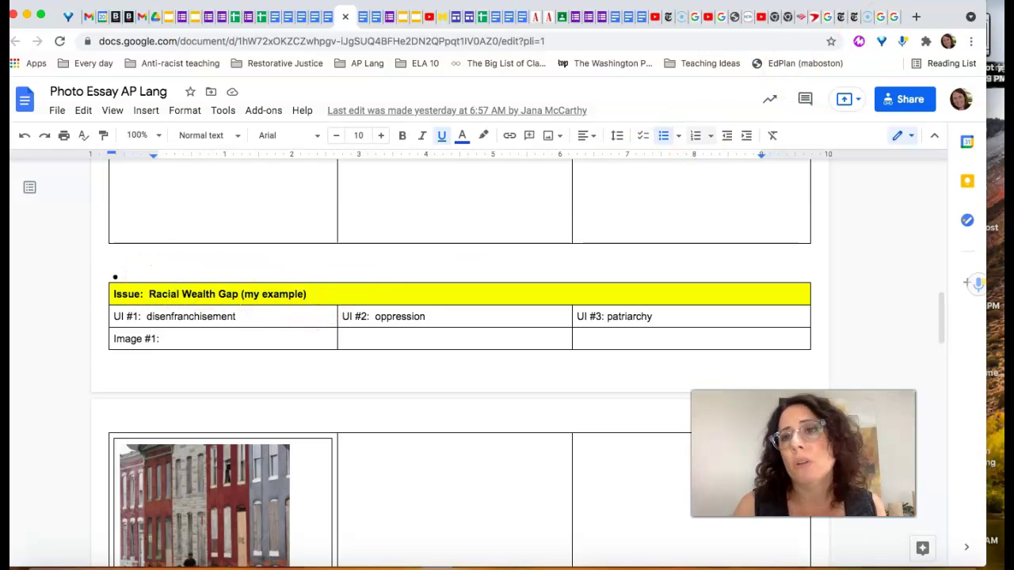
left_click(917, 17)
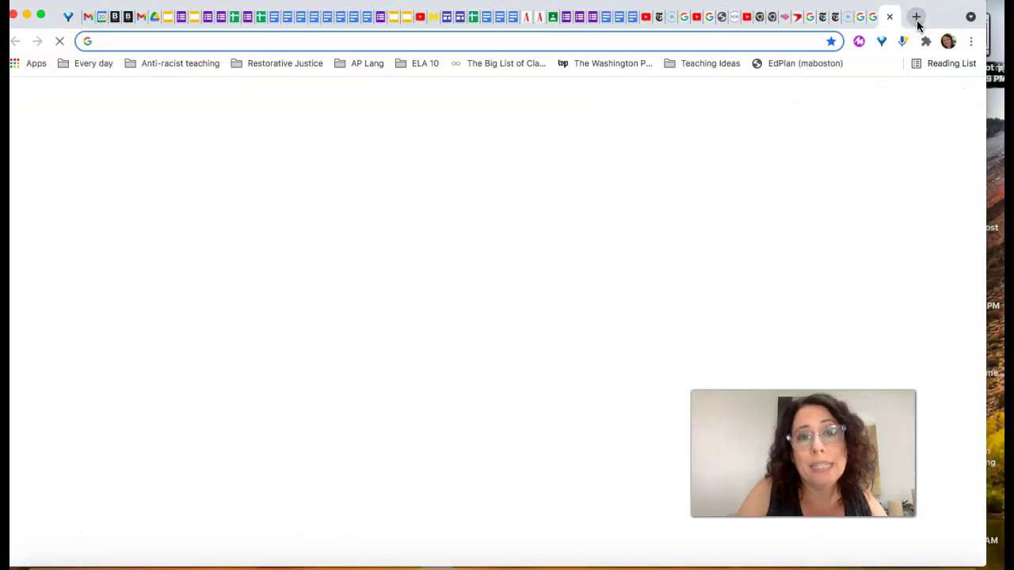
type("racial")
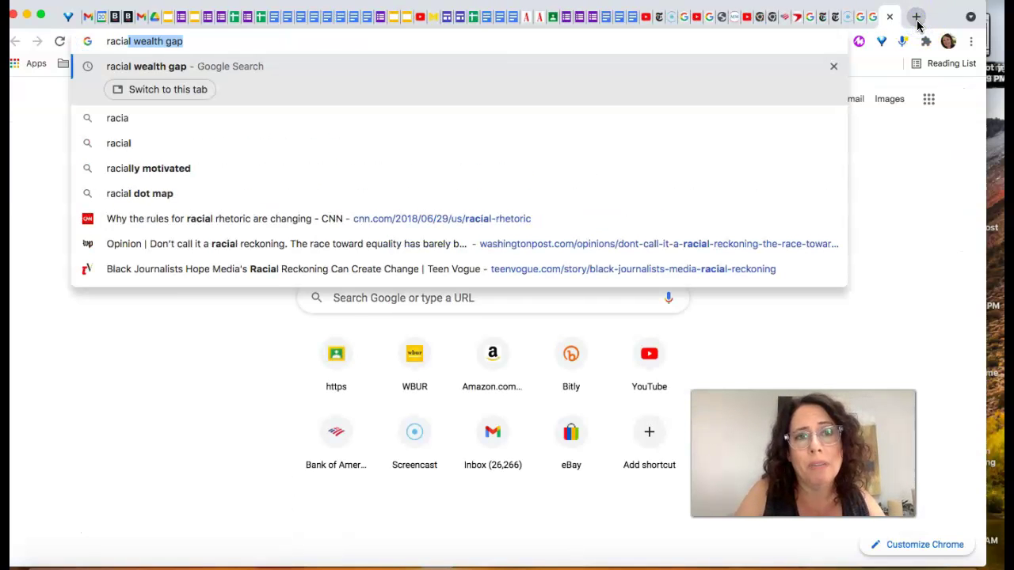
key("Return")
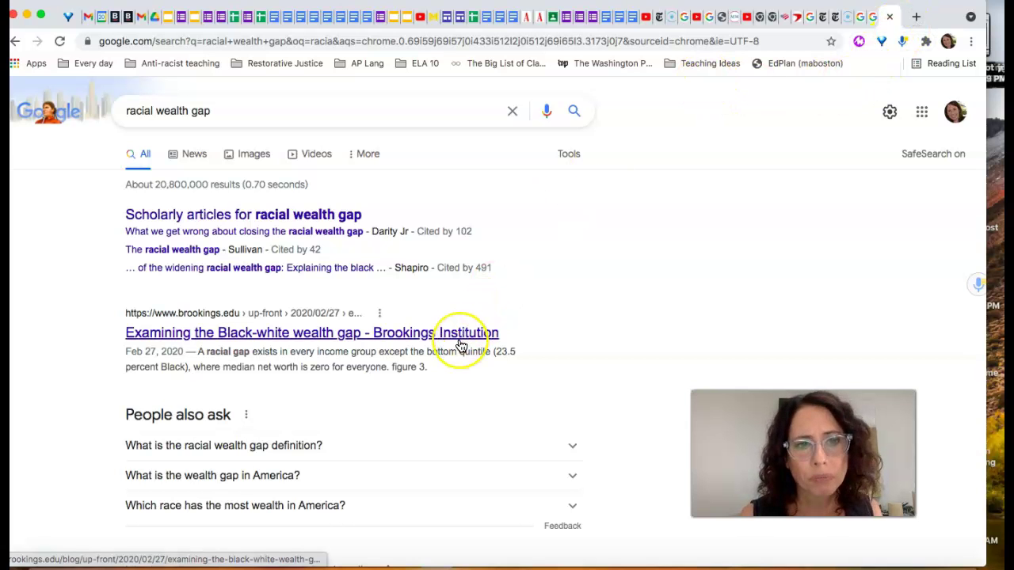
scroll(461, 346, "down", 4)
scroll(461, 346, "down", 6)
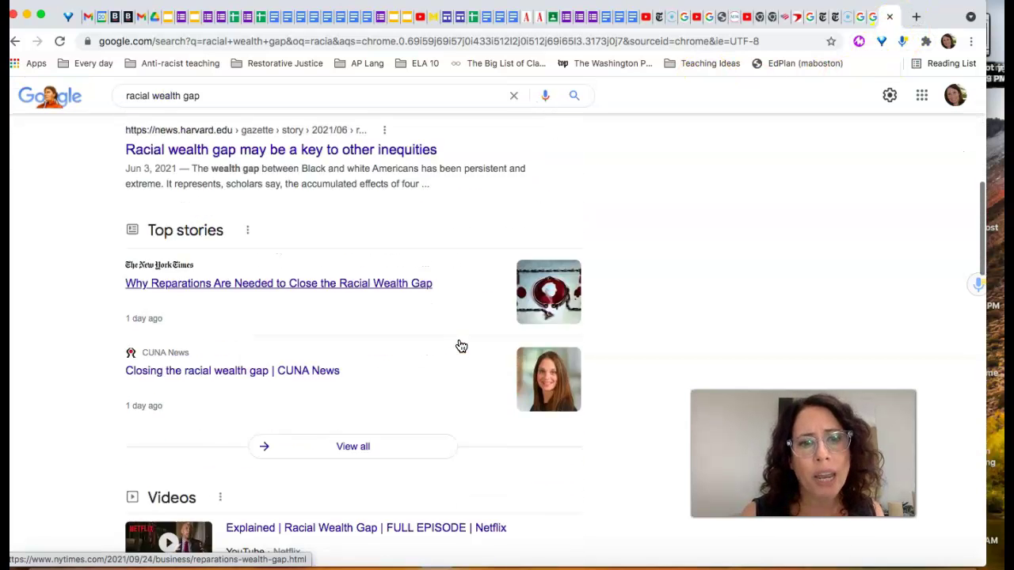
scroll(461, 346, "down", 1)
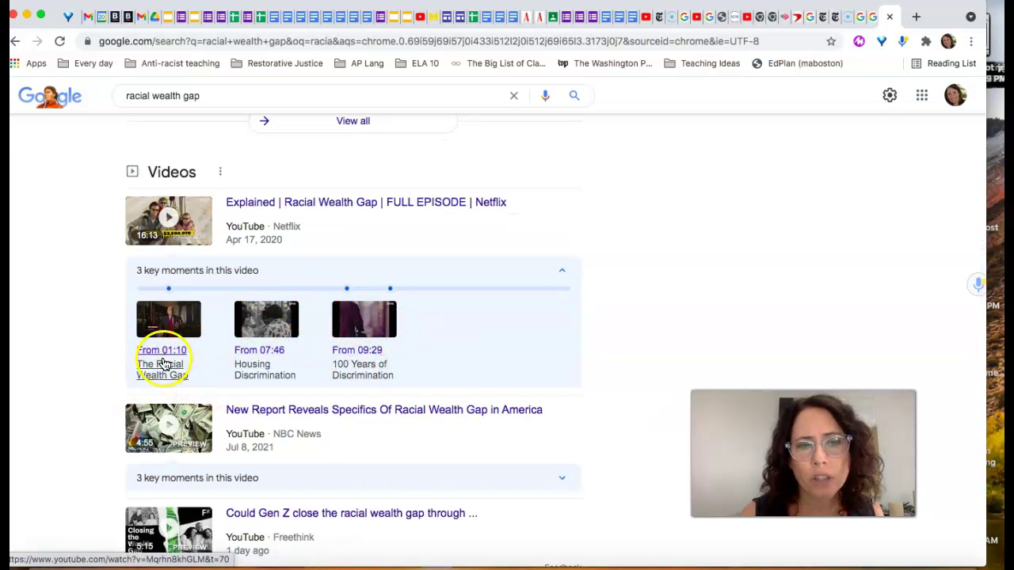
scroll(229, 374, "down", 3)
scroll(228, 371, "up", 10)
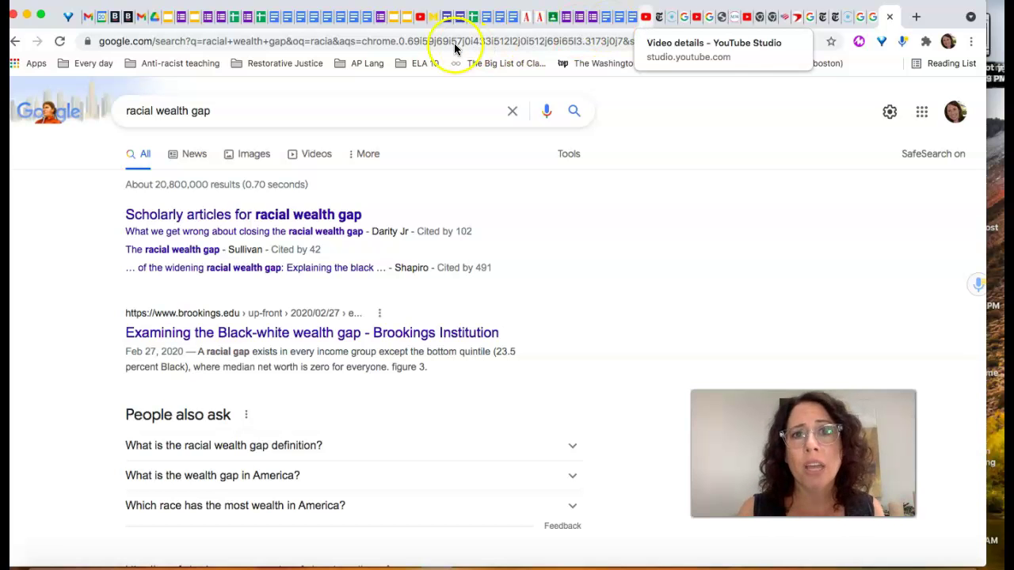
- Open the BIG LIST Universal Ideas document and look through its word columns for ideas related to the issue
left_click(39, 551)
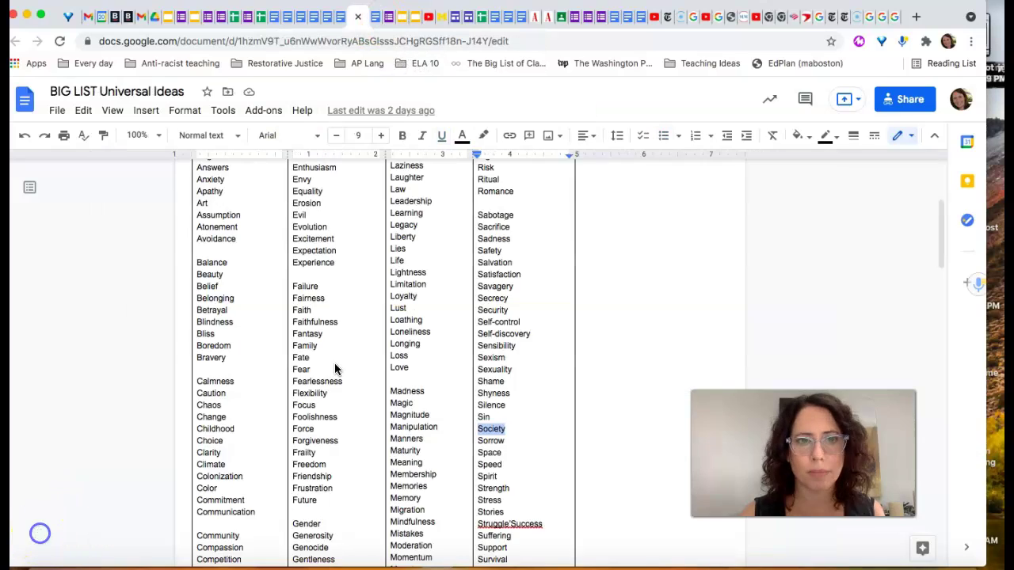
scroll(335, 369, "up", 5)
scroll(332, 376, "down", 4)
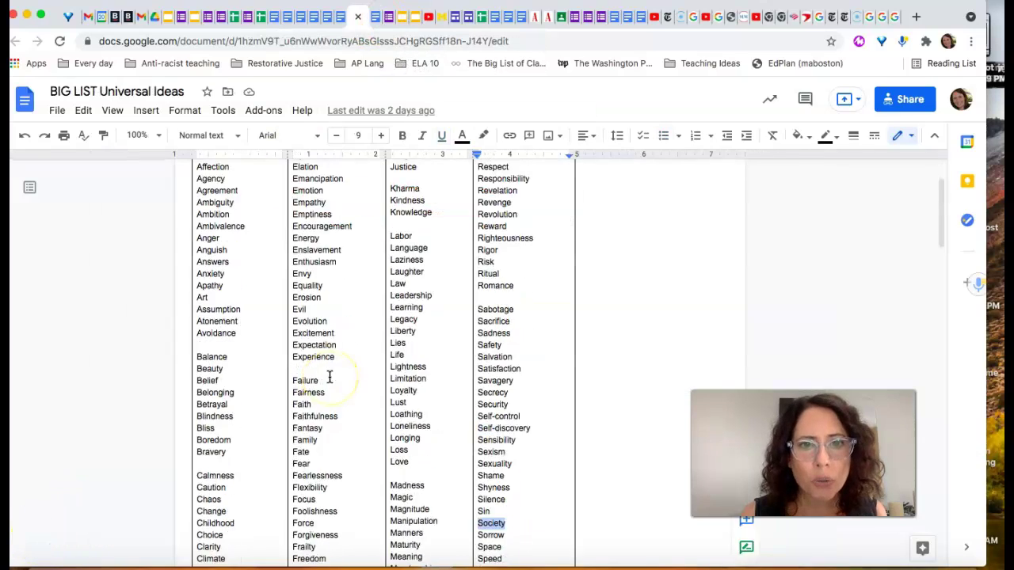
scroll(329, 377, "down", 10)
scroll(329, 377, "up", 1)
scroll(330, 377, "up", 1)
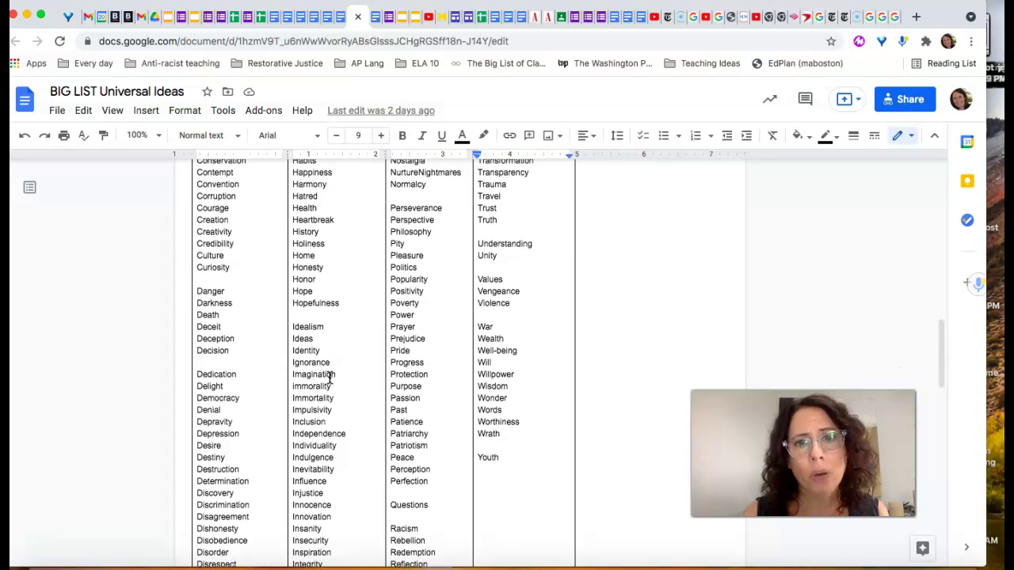
scroll(330, 378, "up", 10)
scroll(330, 378, "down", 3)
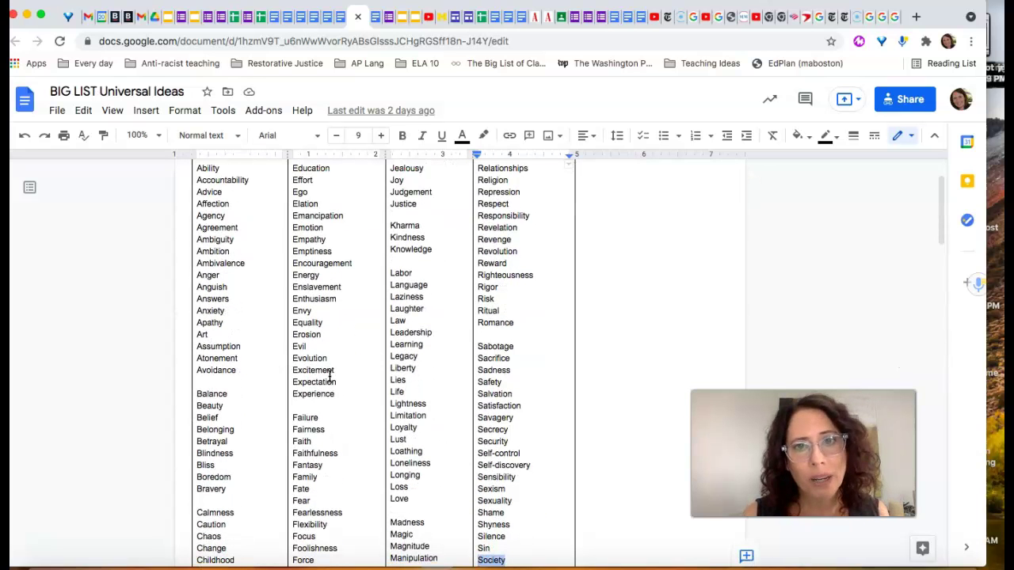
scroll(329, 377, "up", 3)
scroll(330, 378, "down", 2)
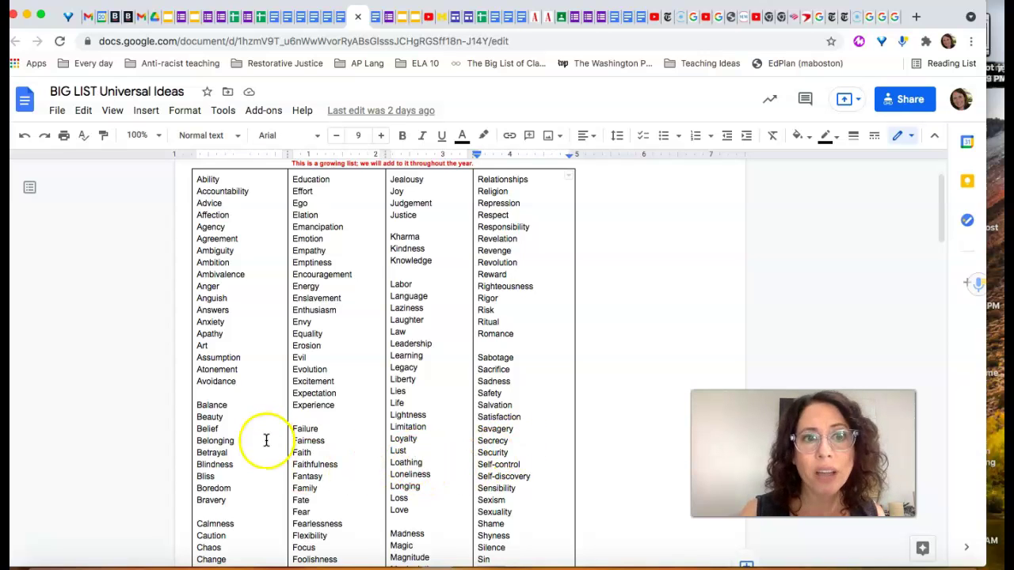
- Return to the Photo Essay AP Lang document and view the Racial Wealth Gap example down to its first image and description
key("ctrl+shift+Tab")
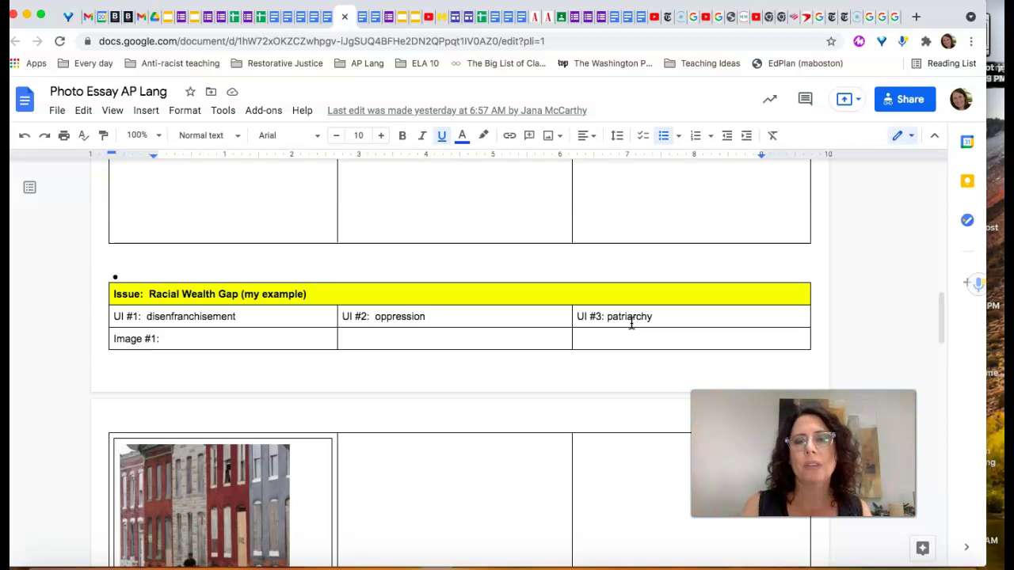
left_click(255, 338)
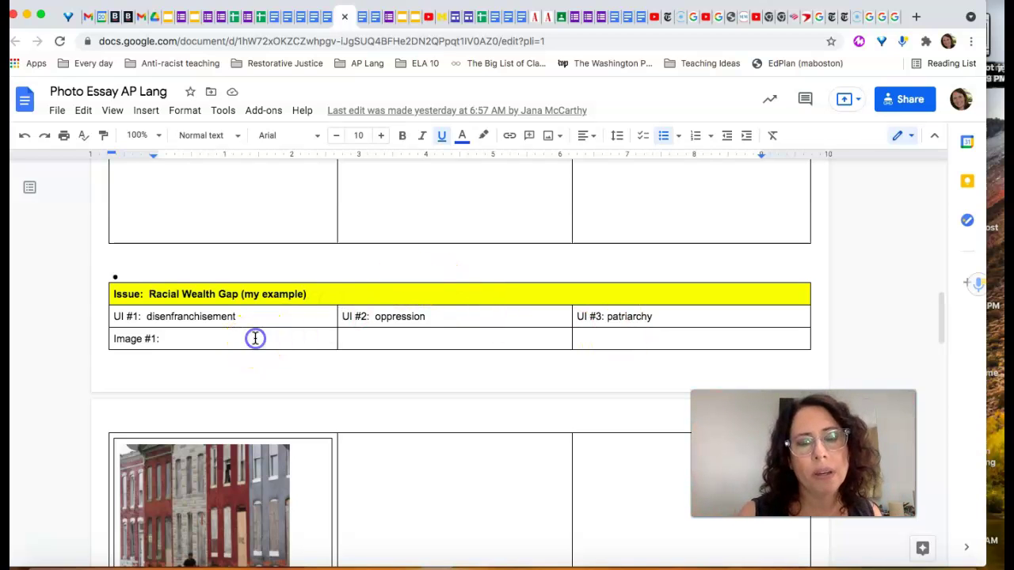
scroll(255, 338, "down", 2)
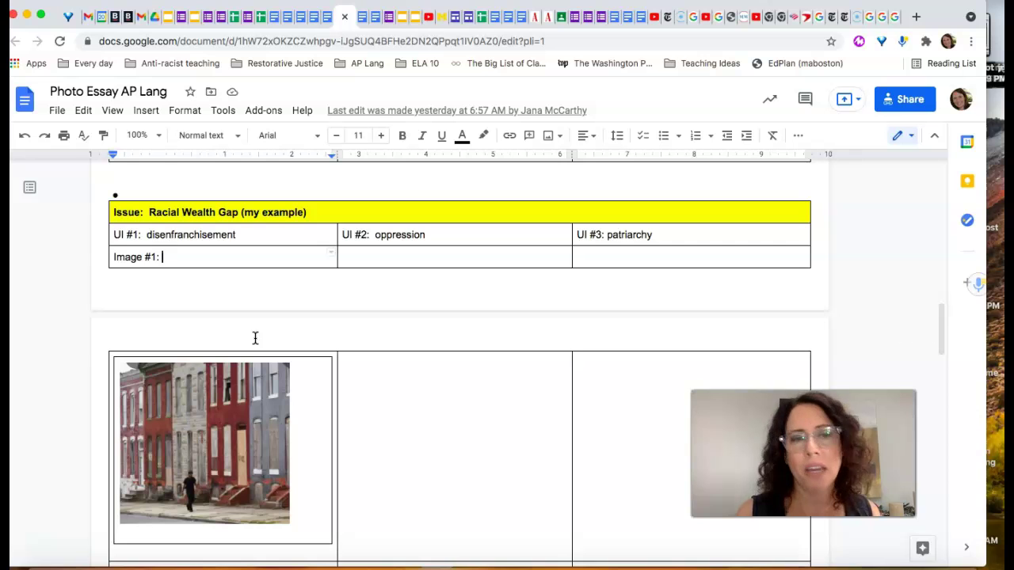
scroll(243, 389, "down", 3)
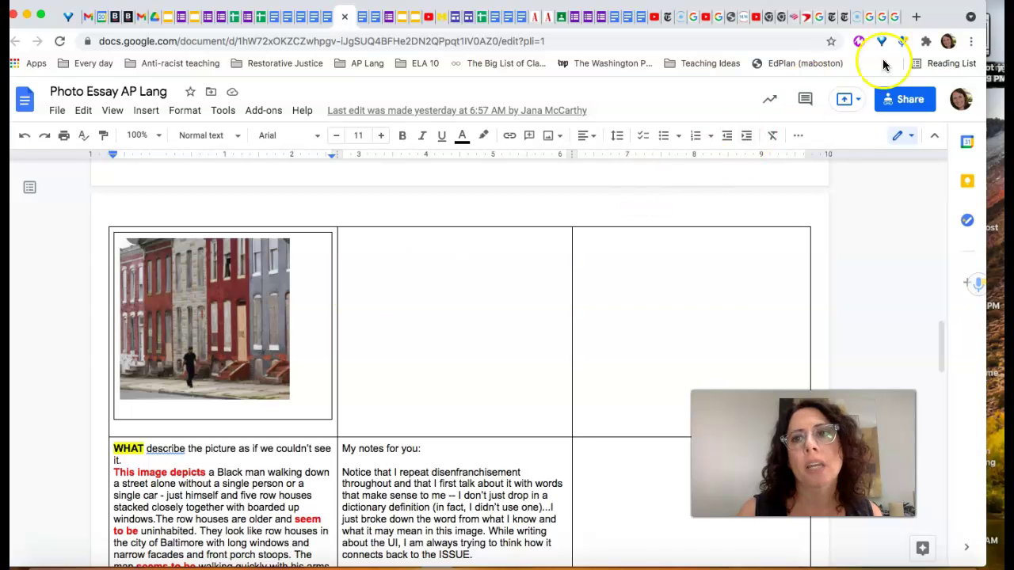
- Search Google for "disenfranchisement" in a new tab and show the image results
left_click(917, 17)
type("dis")
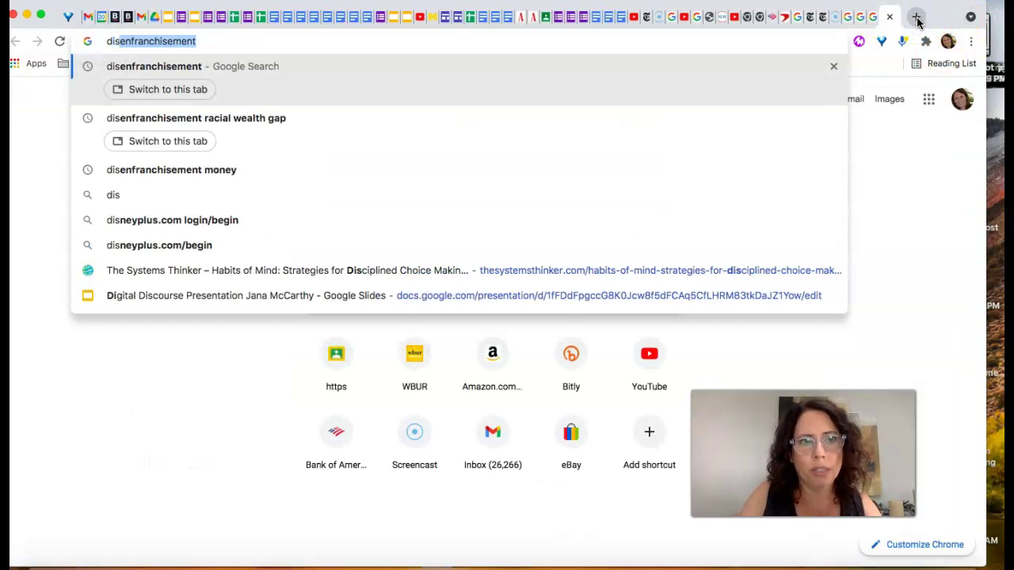
type("enfran")
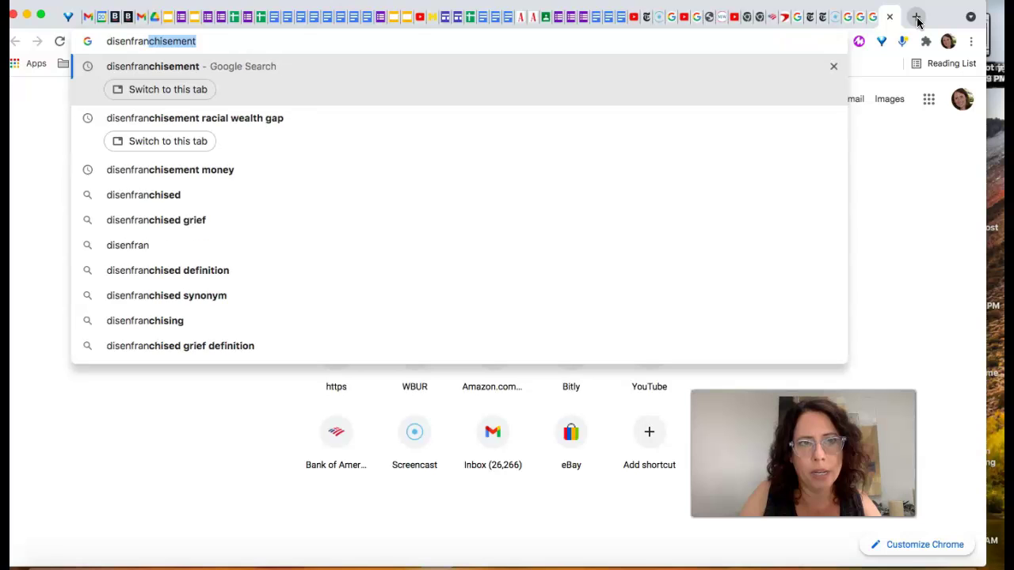
type("chis")
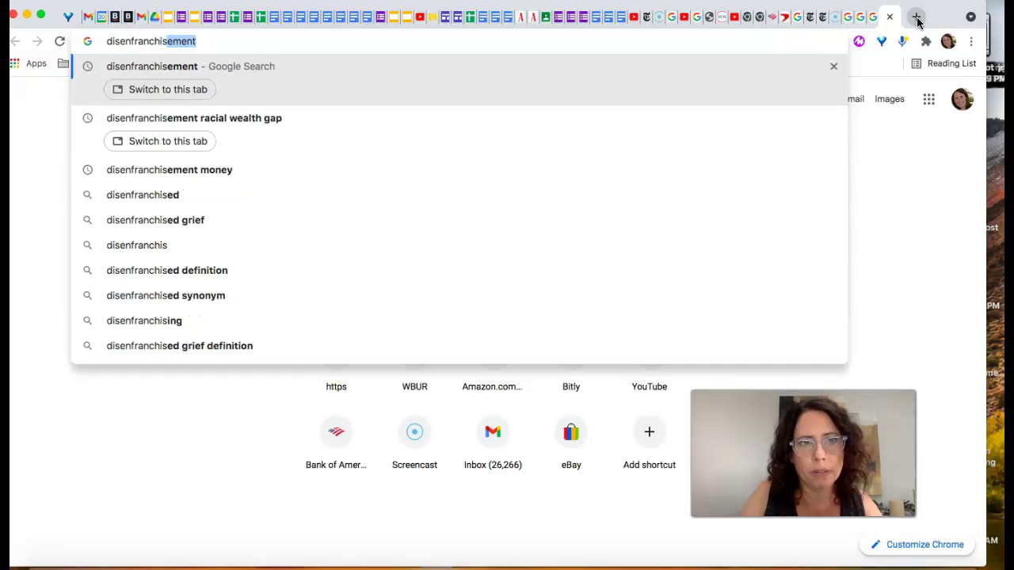
key("Return")
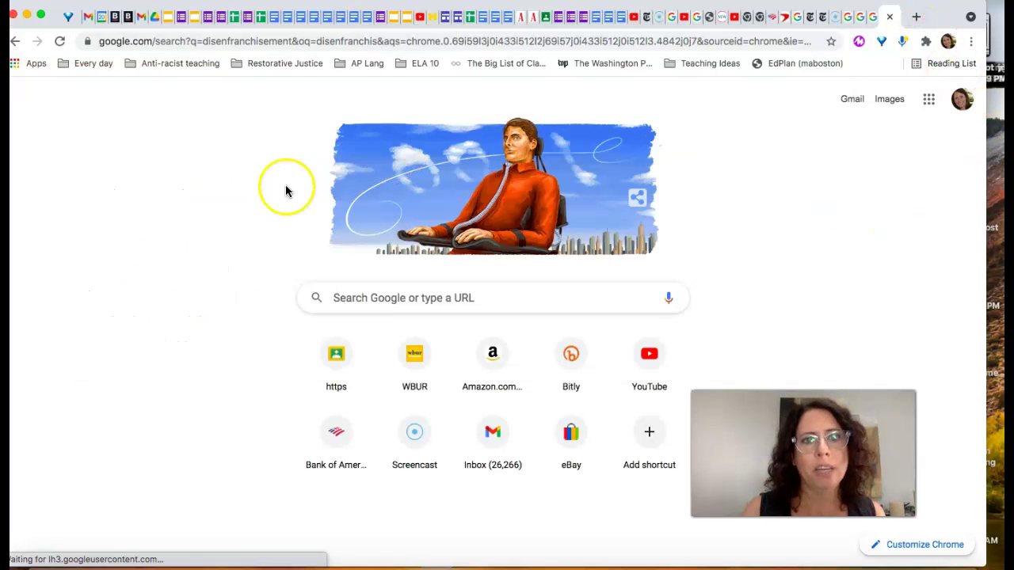
left_click(252, 156)
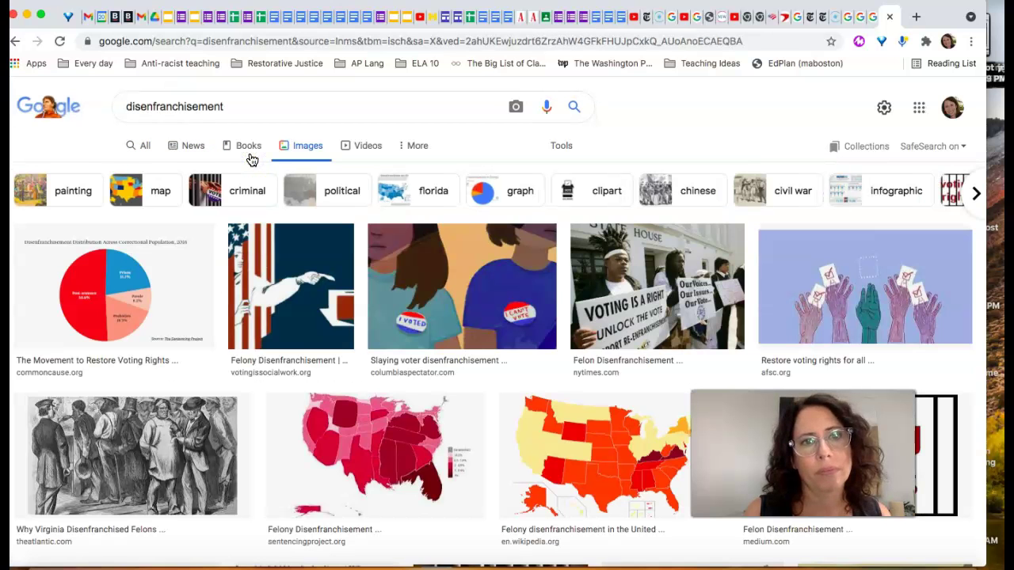
left_click(209, 268)
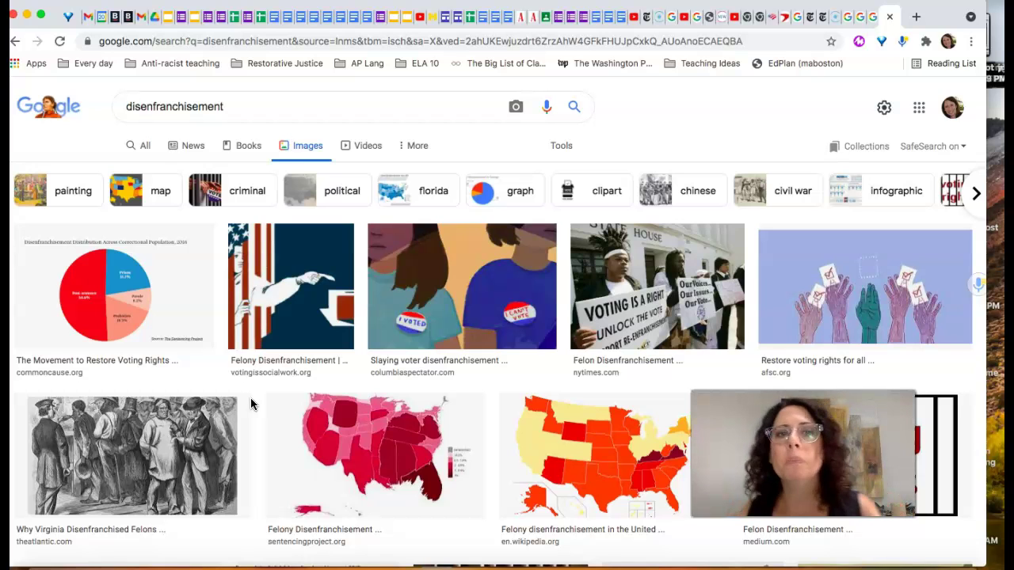
- Refine the image search to "disenfranchisement racial wealth gap"
left_click(309, 111)
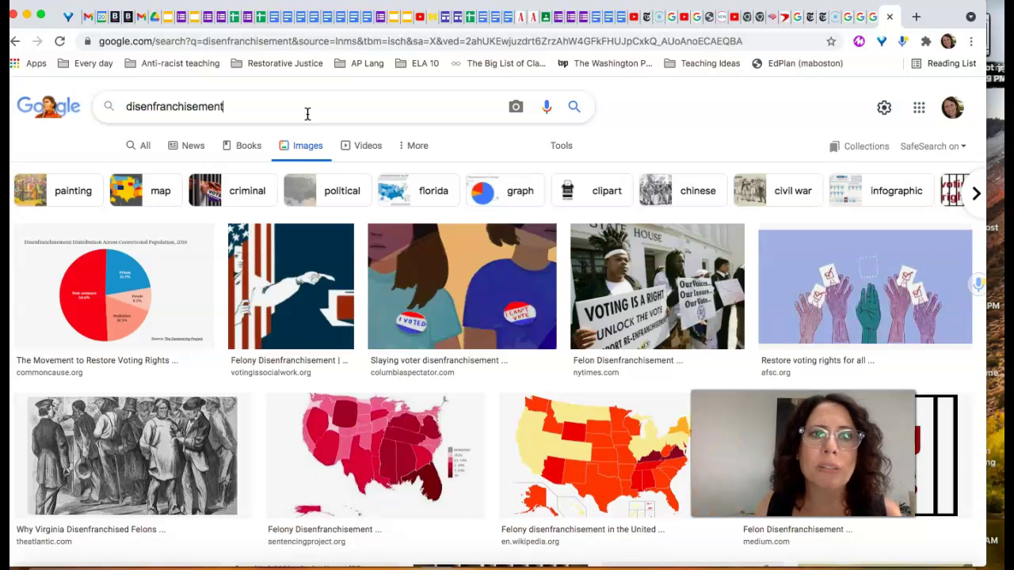
left_click(262, 108)
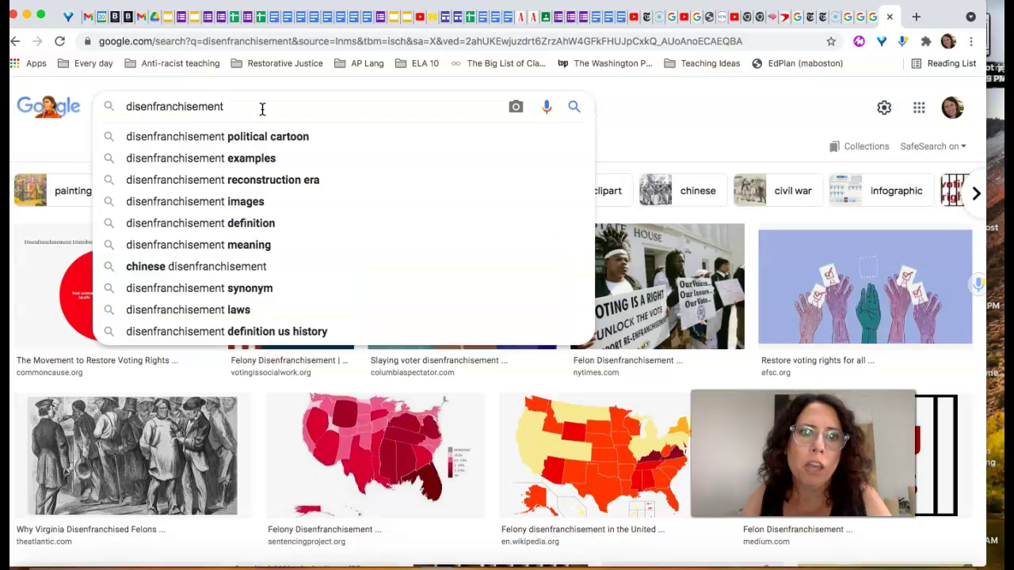
type("racial ")
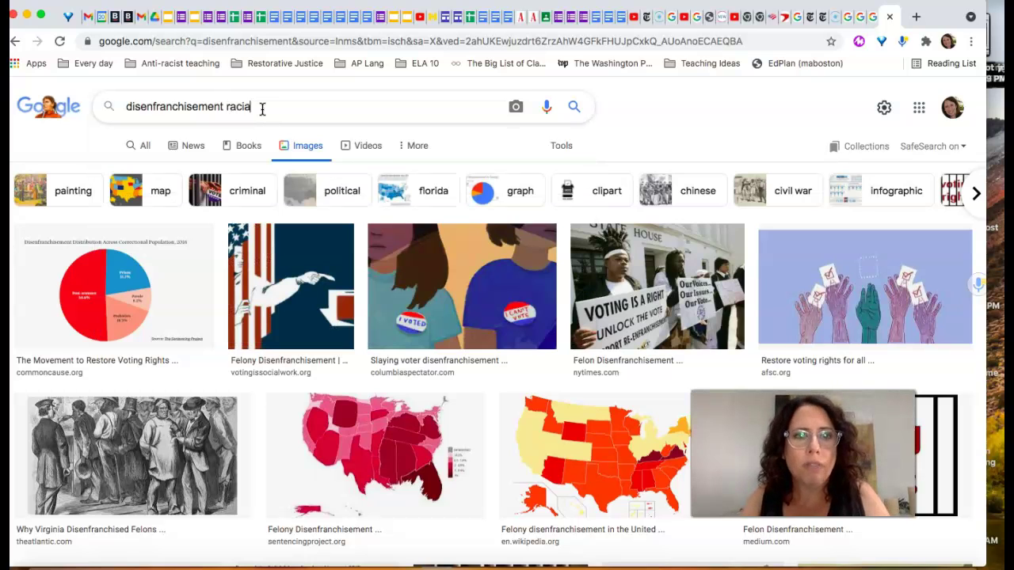
type("wealth")
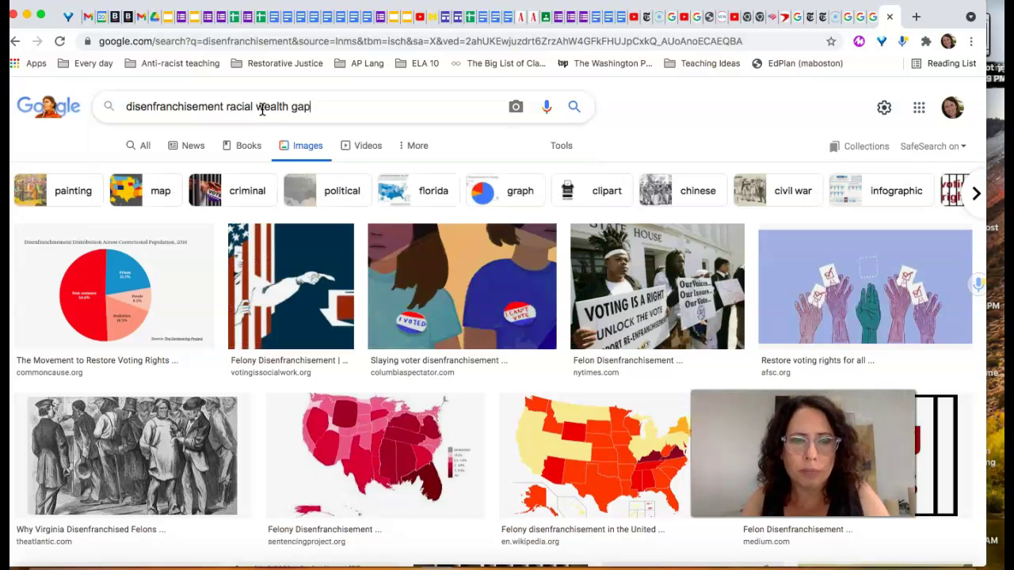
type(" gap")
key("Return")
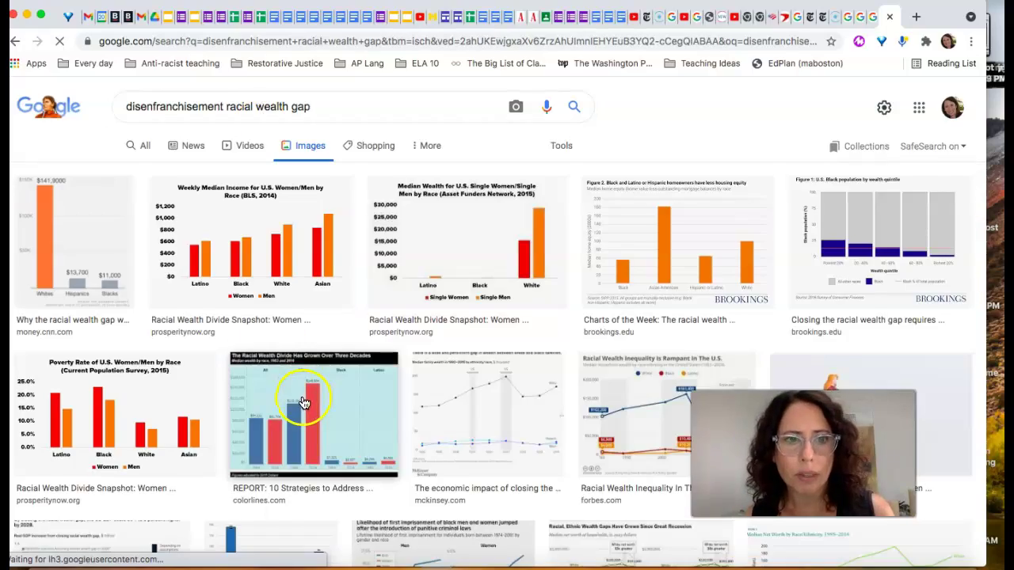
- Look through the image results for a photo that represents disenfranchisement within the racial wealth gap
scroll(304, 402, "down", 10)
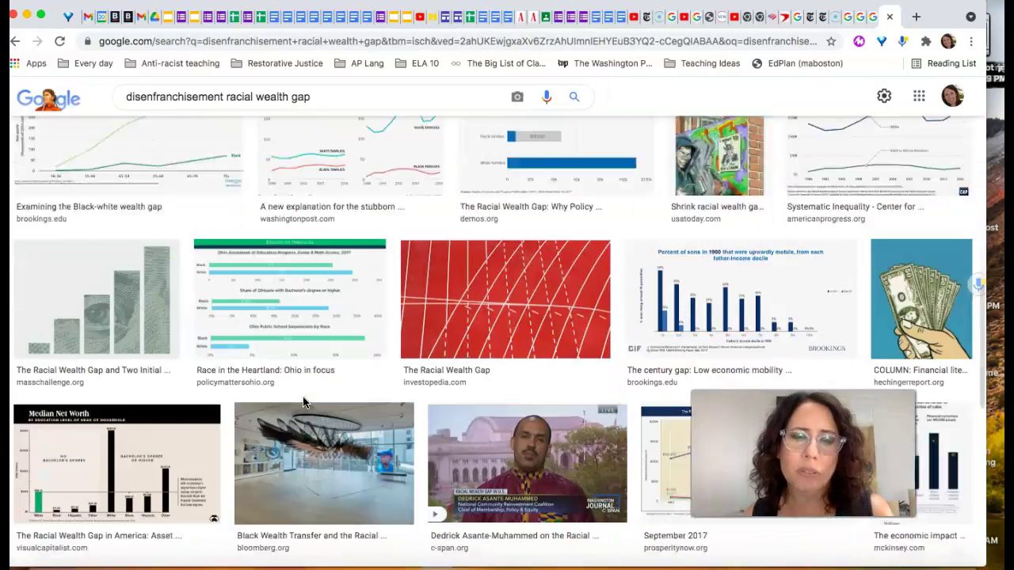
scroll(303, 400, "down", 2)
scroll(303, 396, "up", 4)
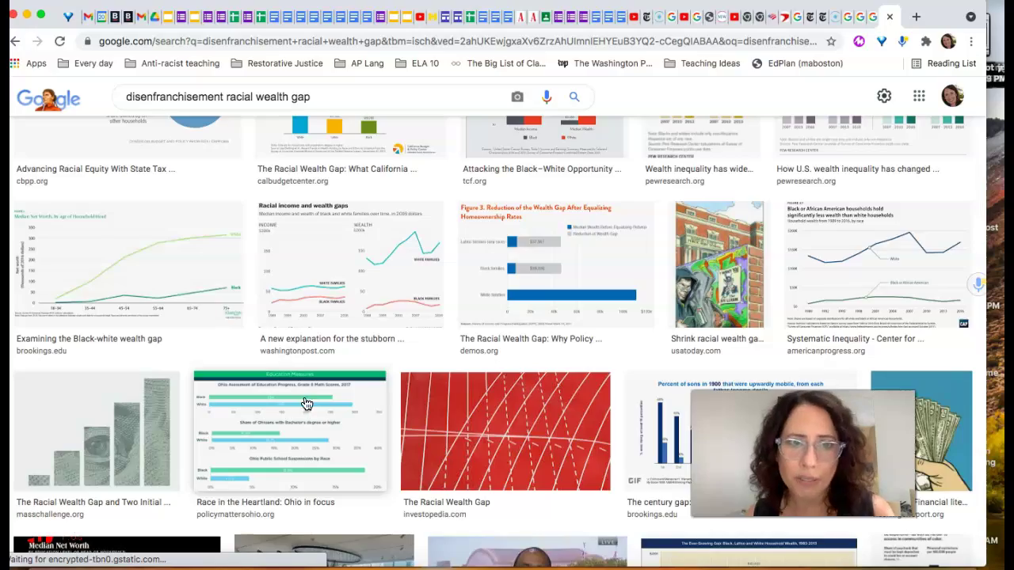
scroll(305, 405, "up", 5)
scroll(305, 404, "down", 8)
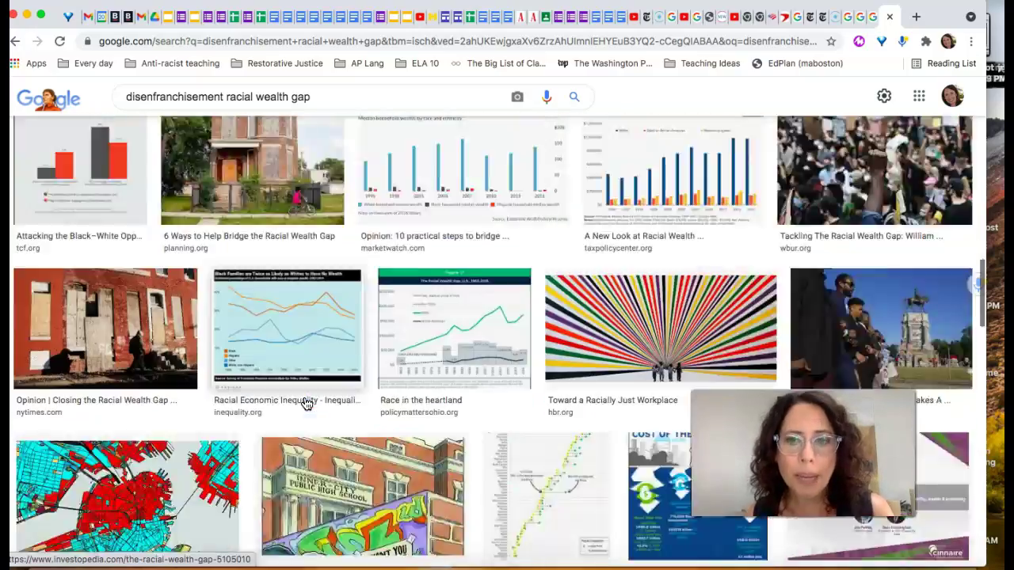
scroll(306, 403, "down", 3)
scroll(306, 403, "up", 1)
left_click(329, 370)
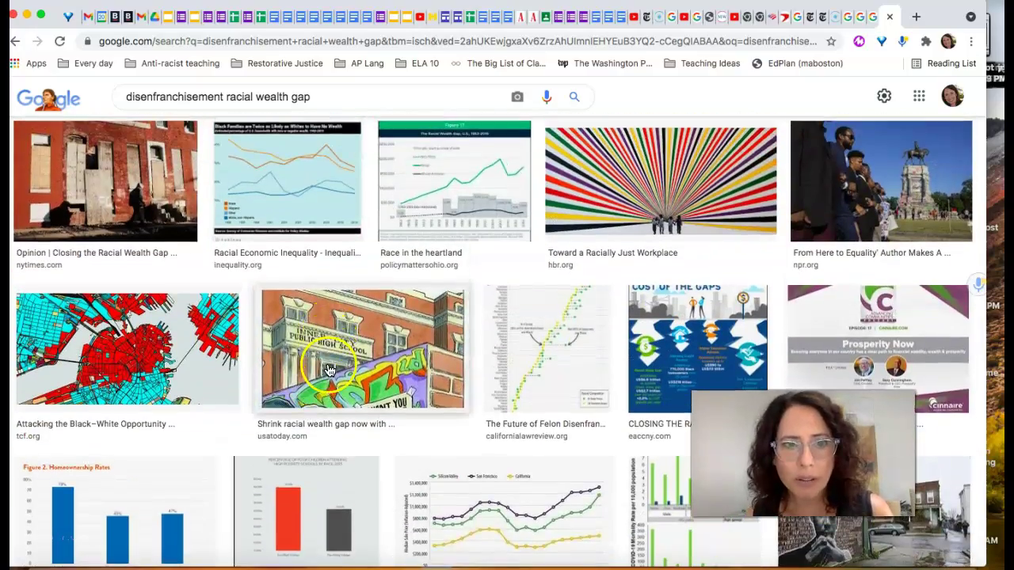
scroll(330, 371, "down", 5)
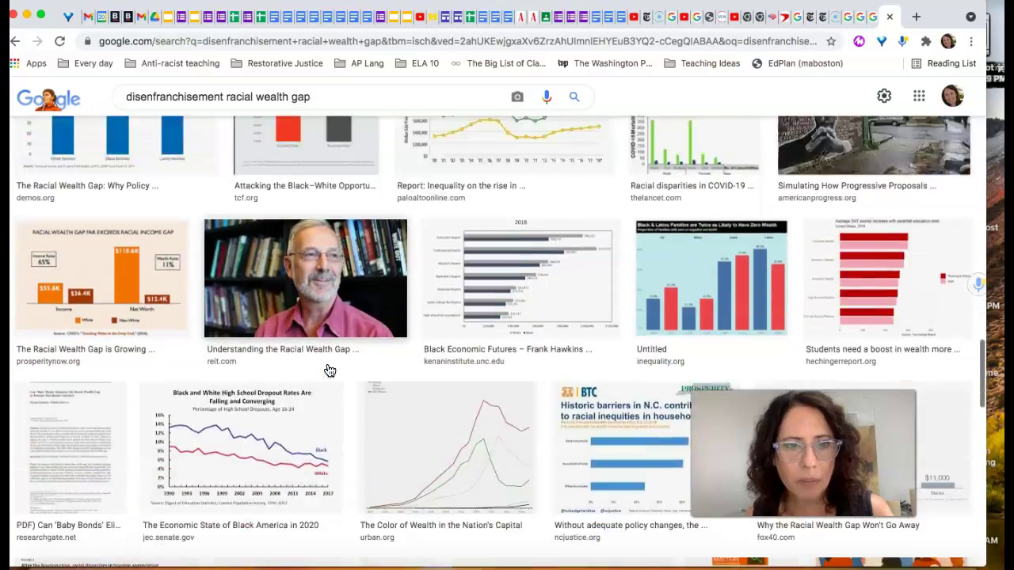
scroll(330, 371, "down", 4)
scroll(329, 371, "down", 3)
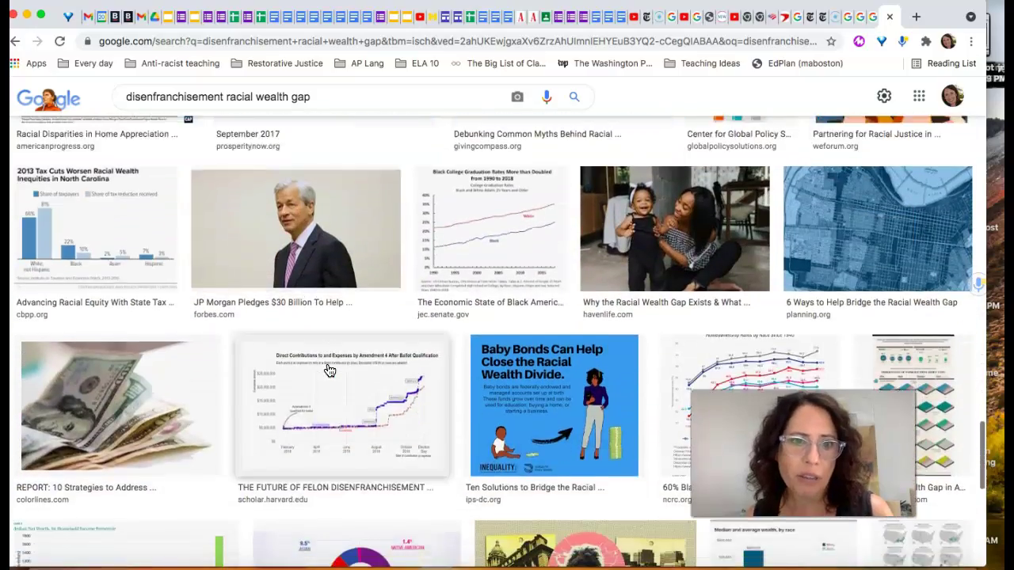
scroll(329, 371, "down", 1)
scroll(330, 371, "down", 5)
scroll(330, 371, "up", 2)
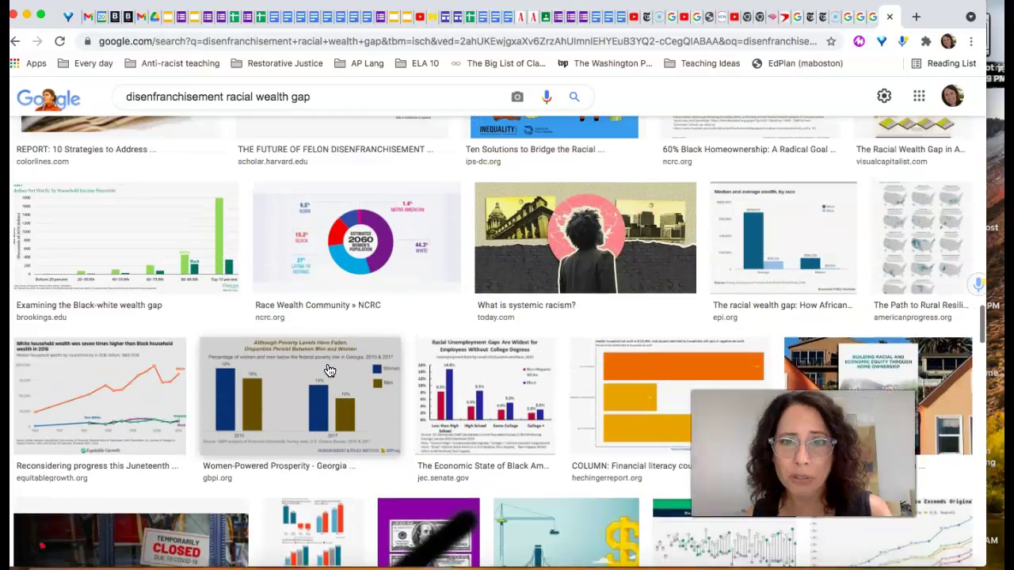
- Browse further down the "disenfranchisement racial wealth gap" image results for more pictures that could represent the idea
scroll(329, 370, "down", 4)
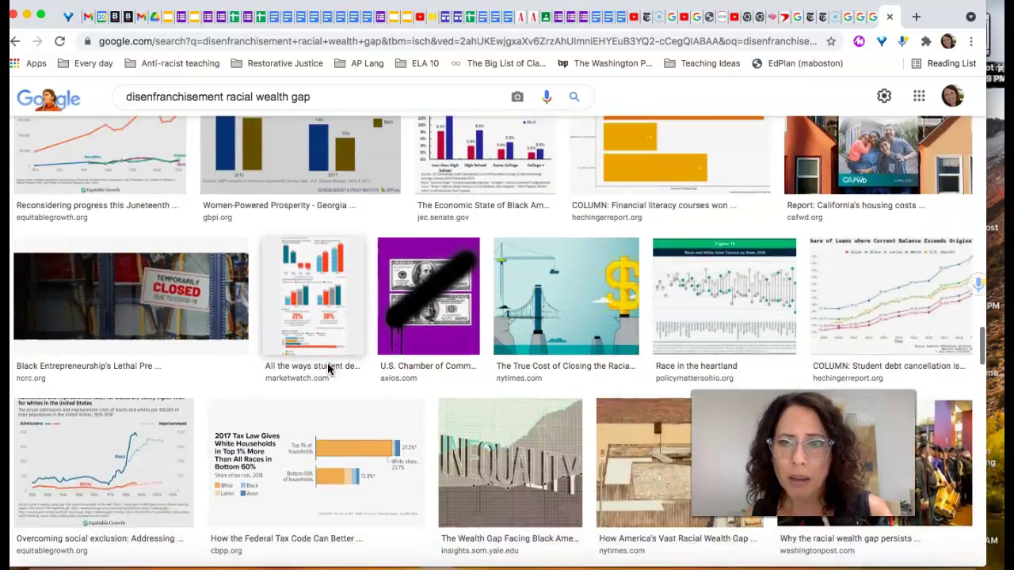
scroll(329, 371, "down", 1)
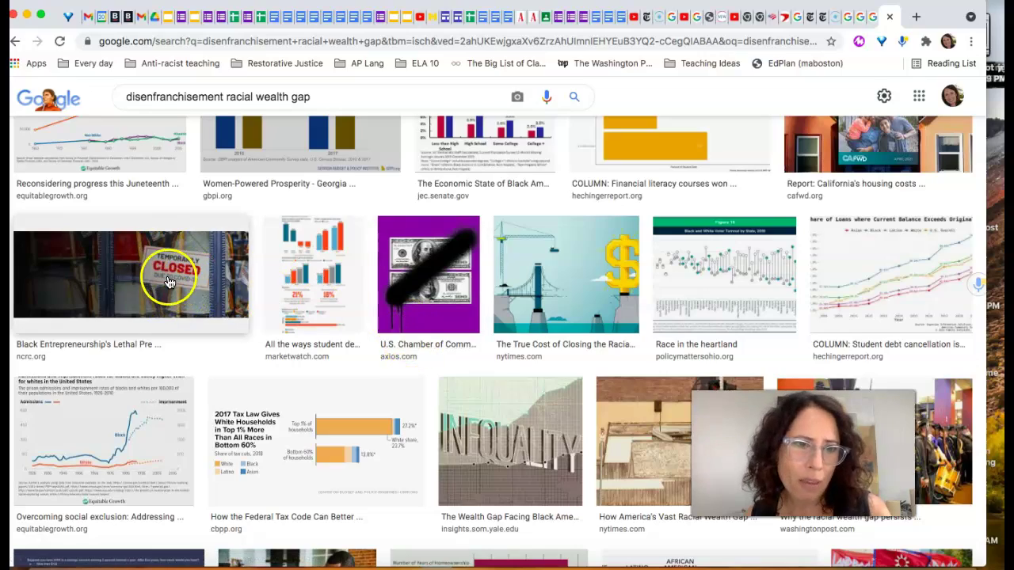
scroll(324, 362, "down", 5)
scroll(323, 364, "down", 4)
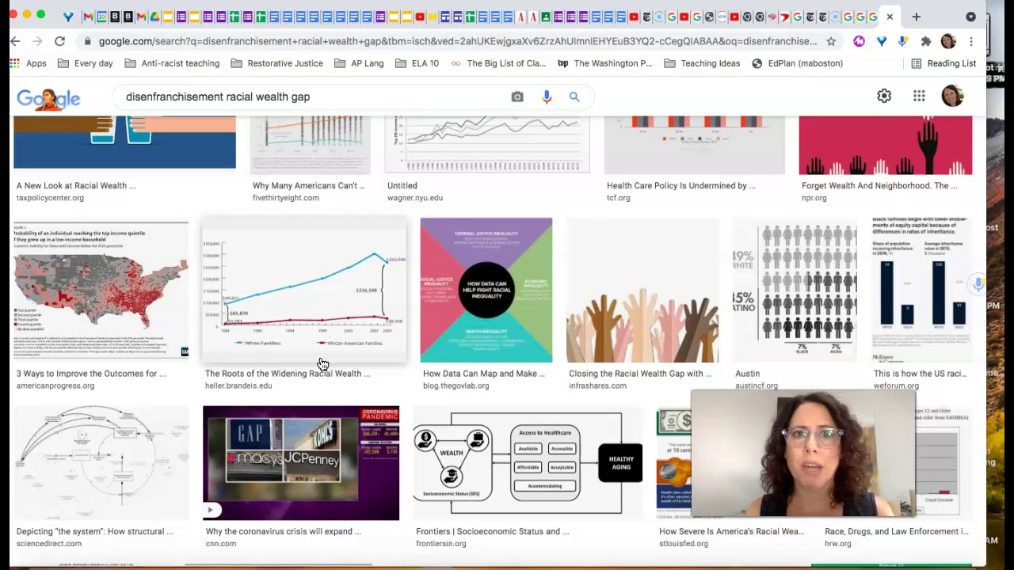
scroll(322, 364, "down", 5)
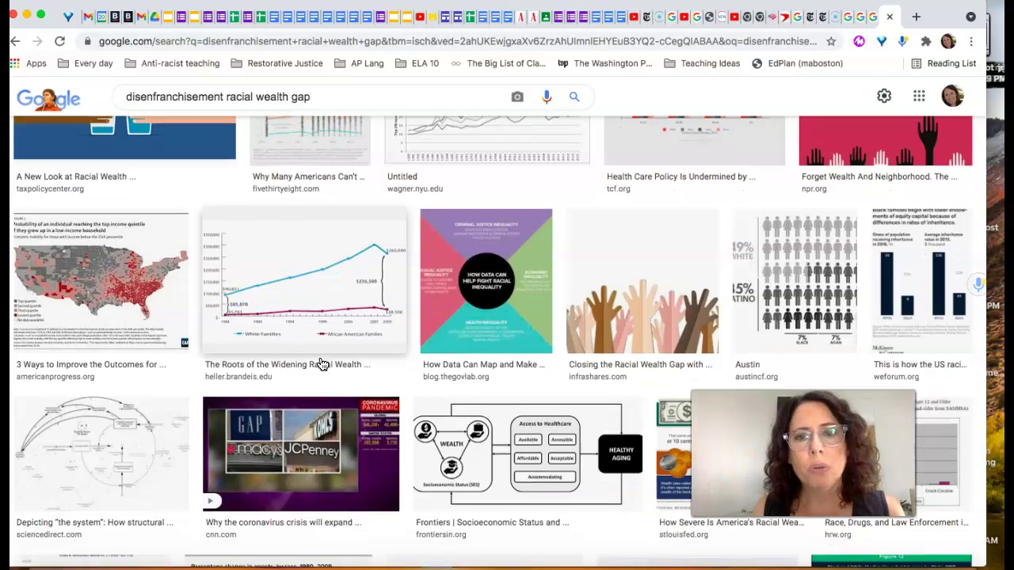
scroll(322, 364, "down", 5)
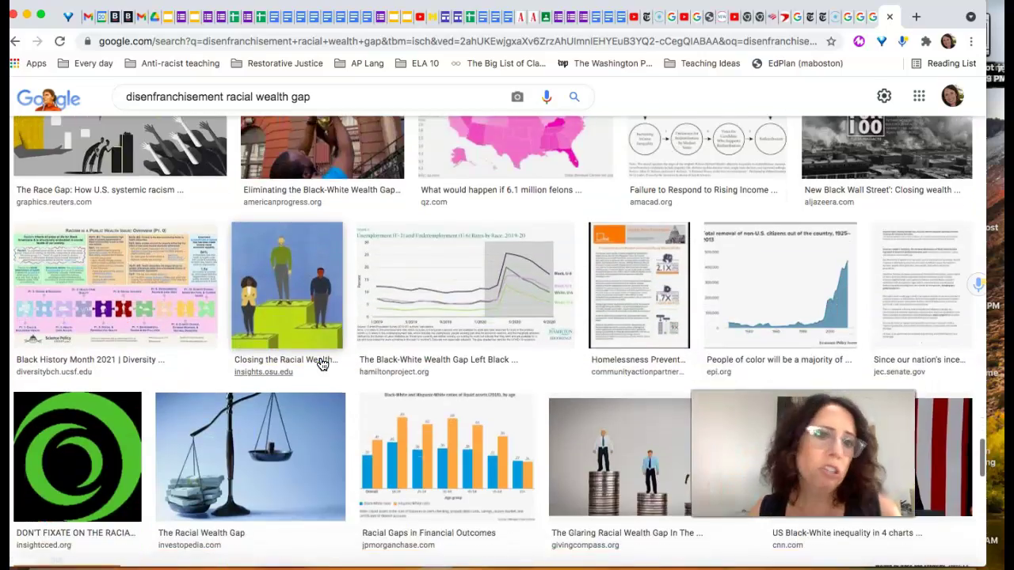
scroll(322, 363, "down", 1)
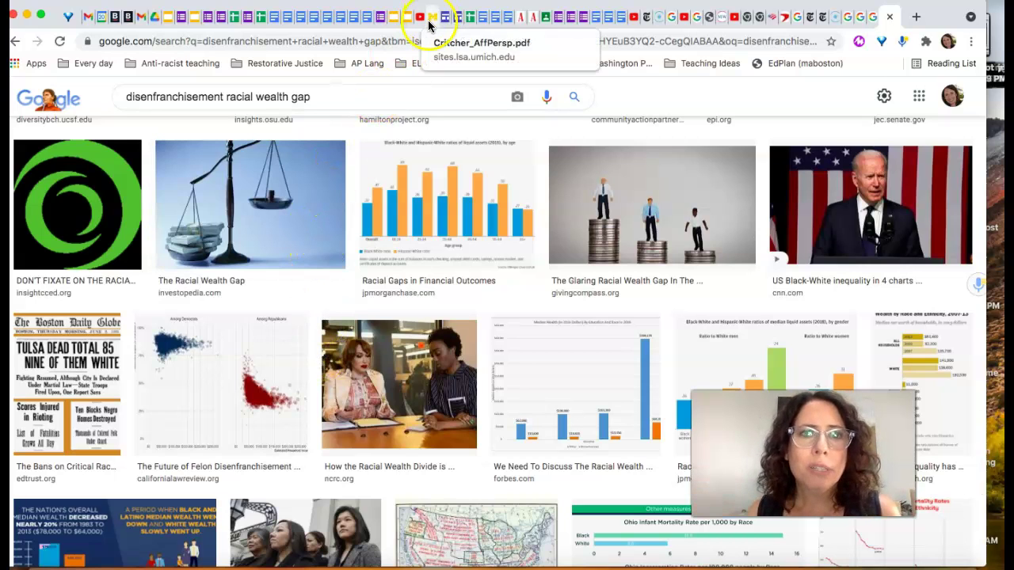
- Return to the Photo Essay AP Lang document and review the blank chart's image-search note and the Racial Wealth Gap example's first image
left_click(368, 18)
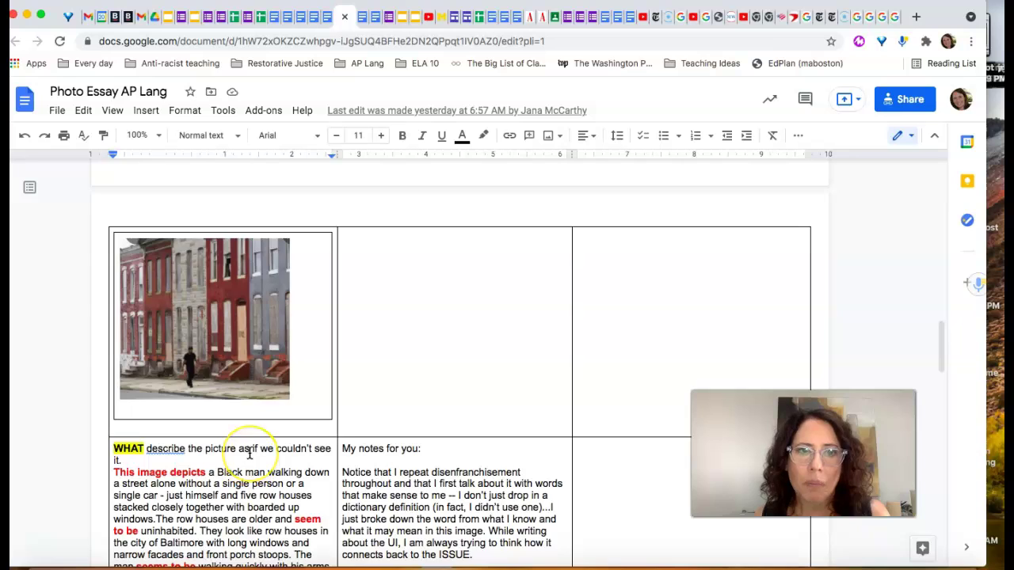
scroll(249, 458, "up", 15)
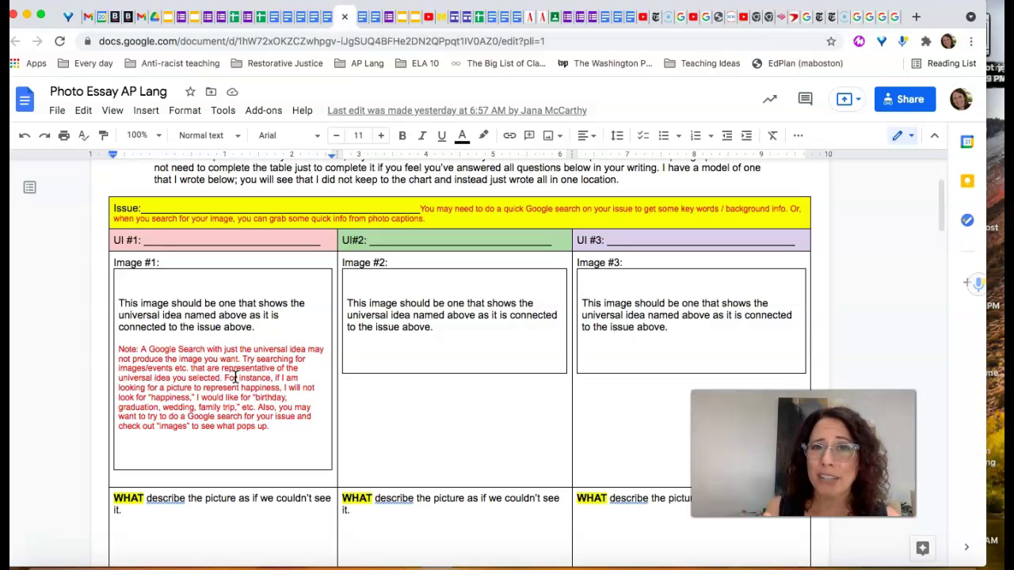
scroll(235, 377, "down", 10)
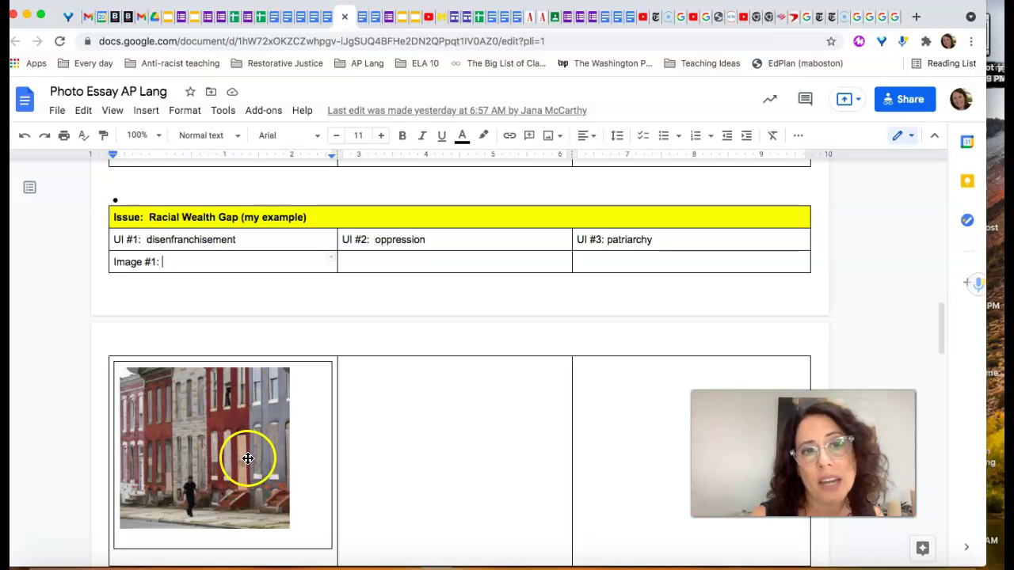
scroll(248, 460, "down", 1)
scroll(248, 460, "down", 3)
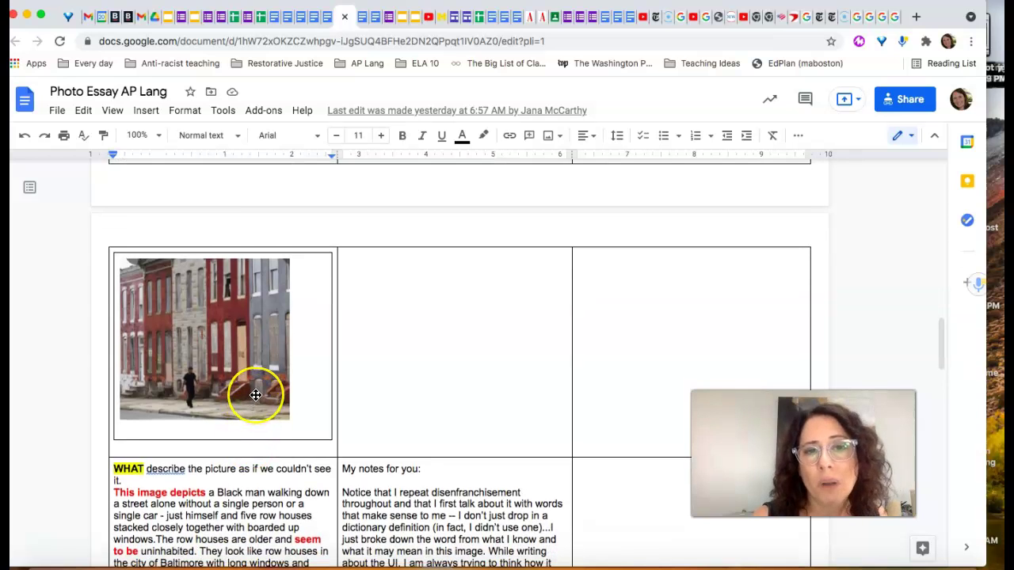
scroll(256, 397, "up", 2)
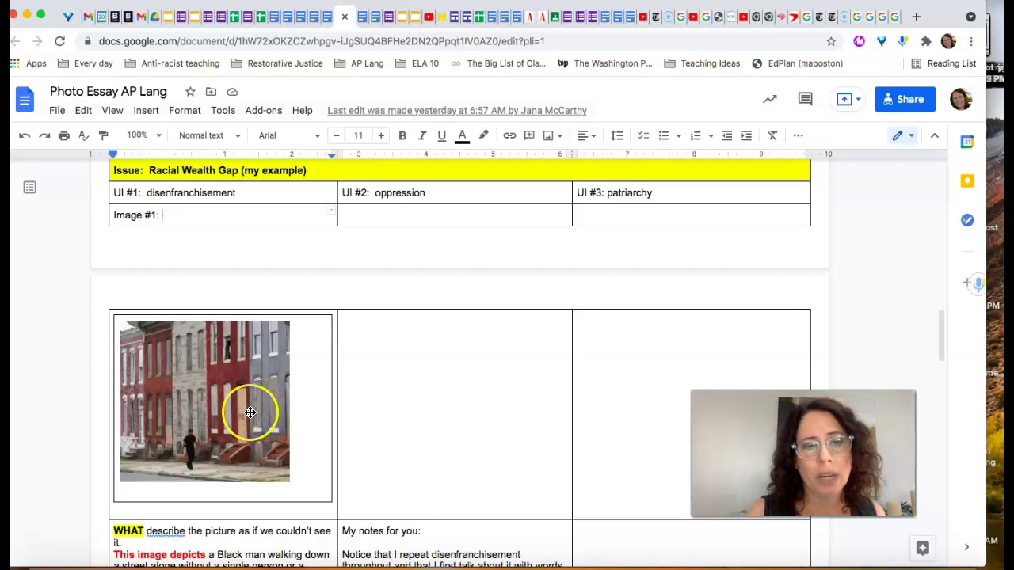
- Examine the example's WHAT description and WHY explanation against the row-house photo
scroll(249, 408, "down", 5)
scroll(249, 412, "down", 4)
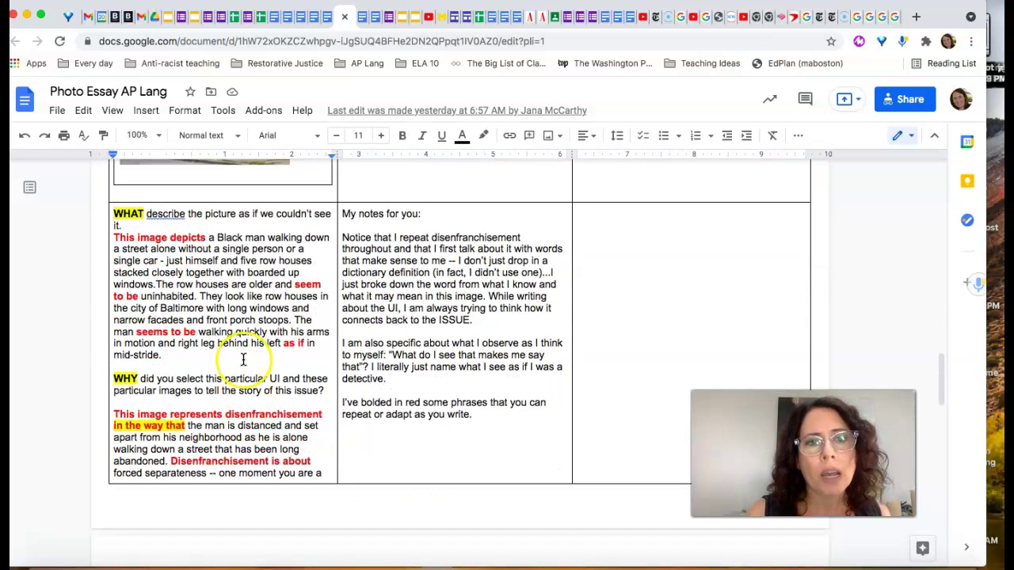
scroll(261, 267, "up", 4)
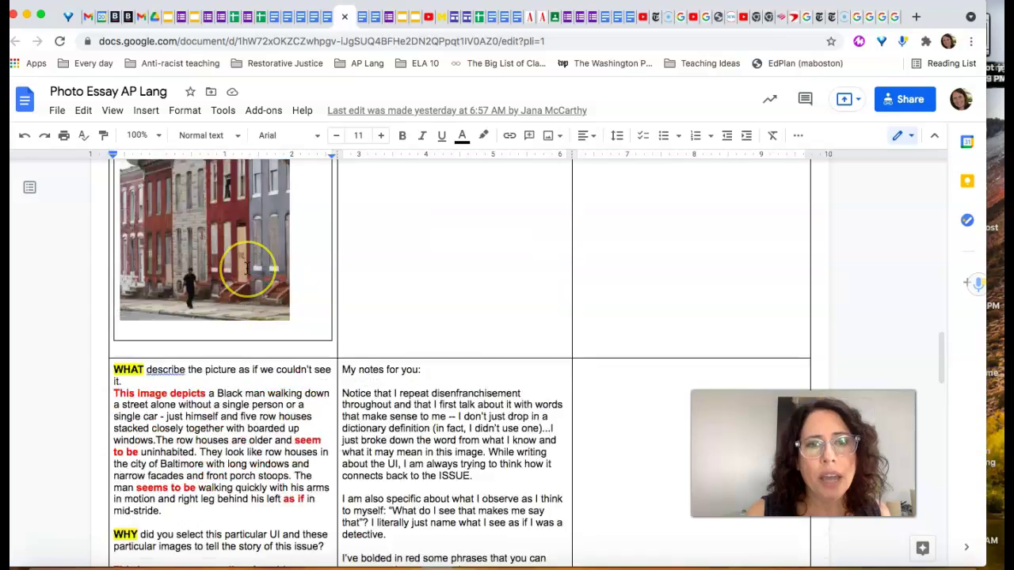
scroll(248, 268, "down", 10)
- Compare the blank chart's WHAT, WHY, How and SO WHAT questions with the Racial Wealth Gap example
scroll(248, 269, "up", 10)
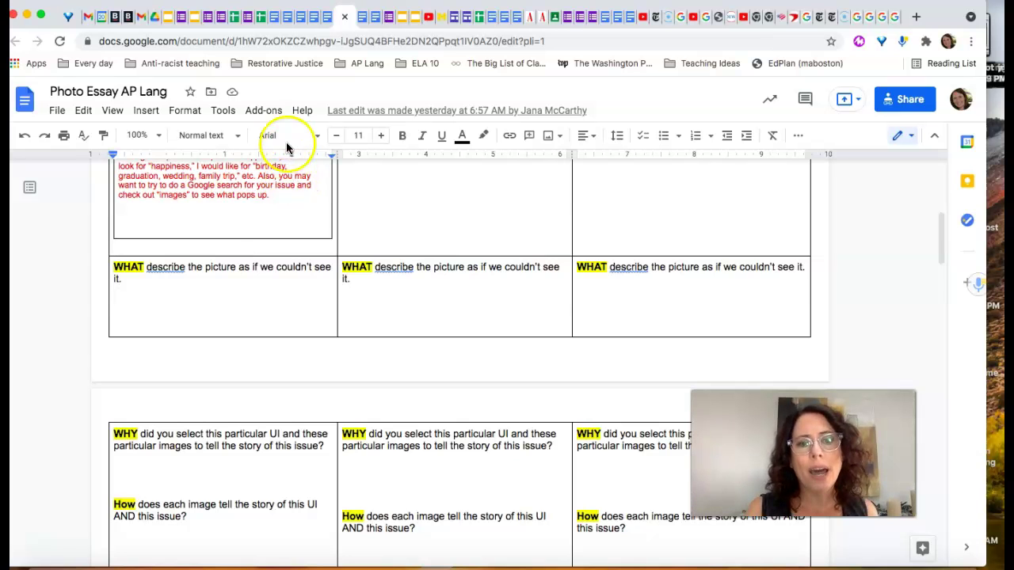
scroll(247, 440, "down", 5)
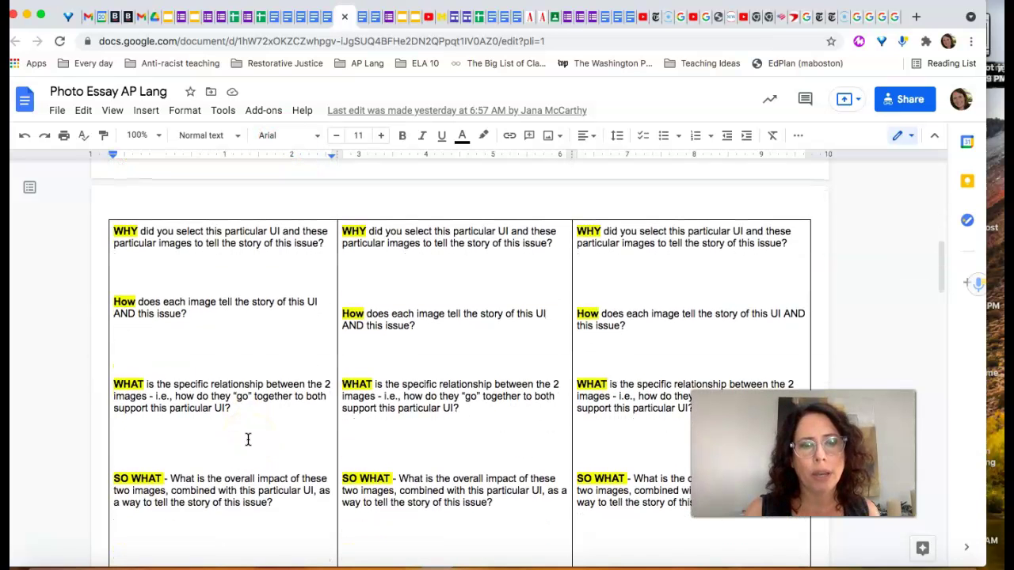
scroll(247, 440, "up", 3)
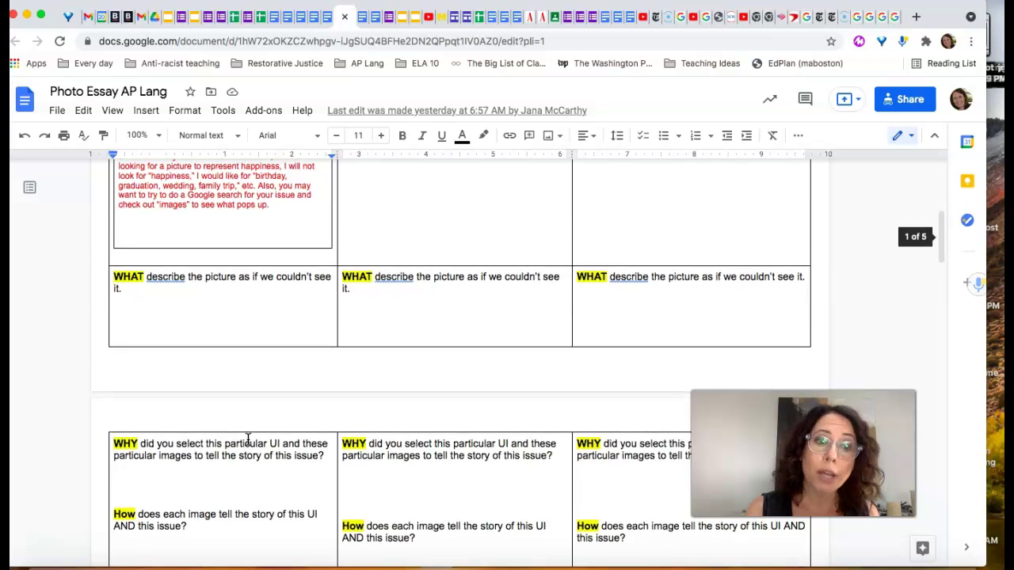
scroll(248, 440, "down", 1)
scroll(248, 440, "up", 4)
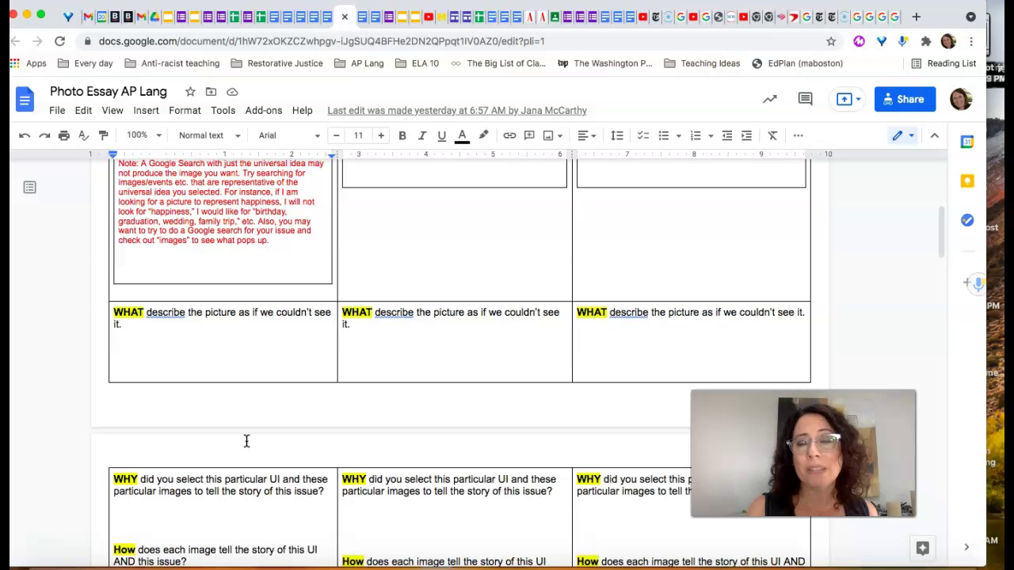
scroll(246, 442, "down", 15)
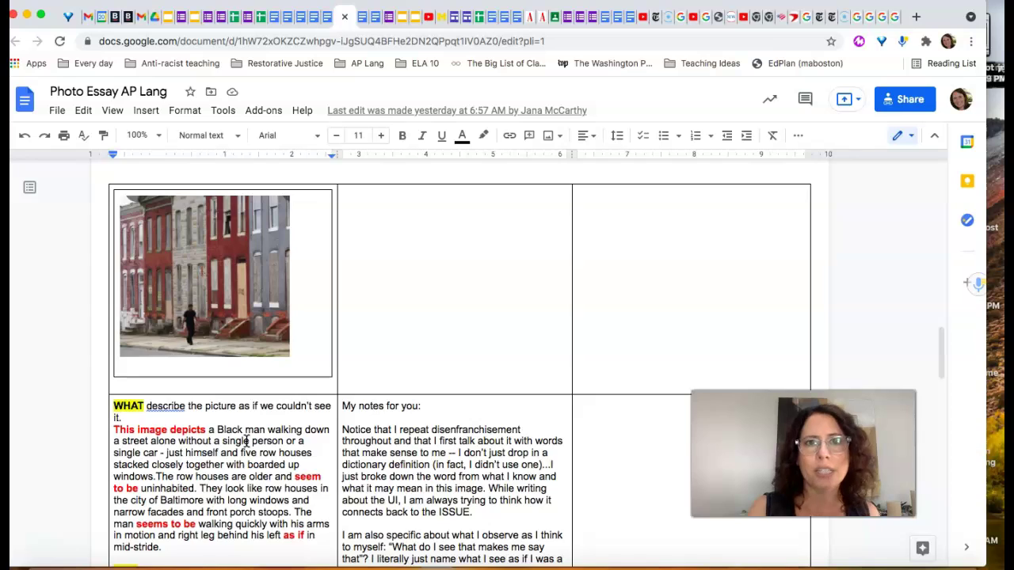
scroll(247, 442, "up", 10)
scroll(248, 442, "up", 4)
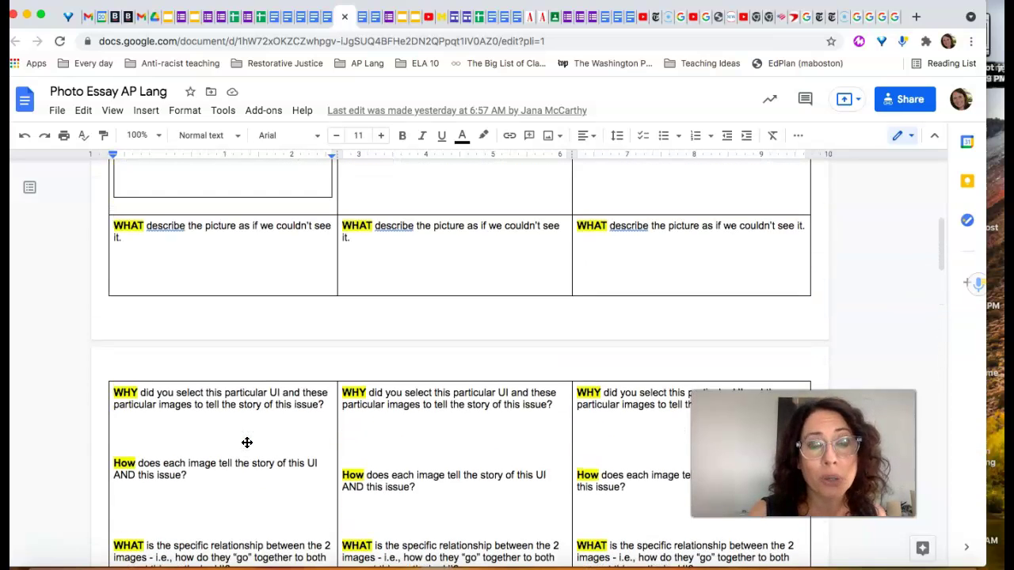
scroll(247, 442, "down", 2)
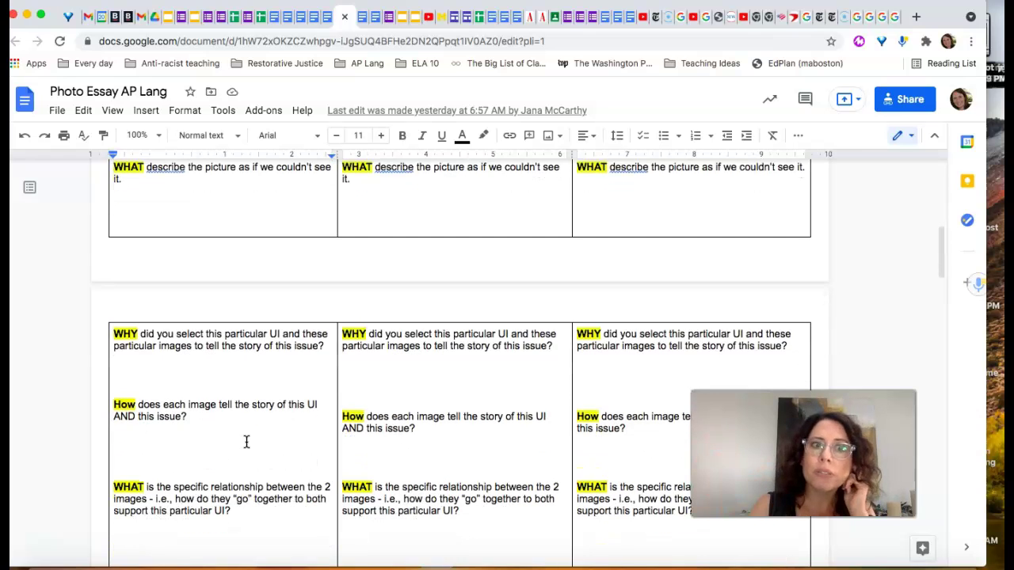
left_click(243, 399)
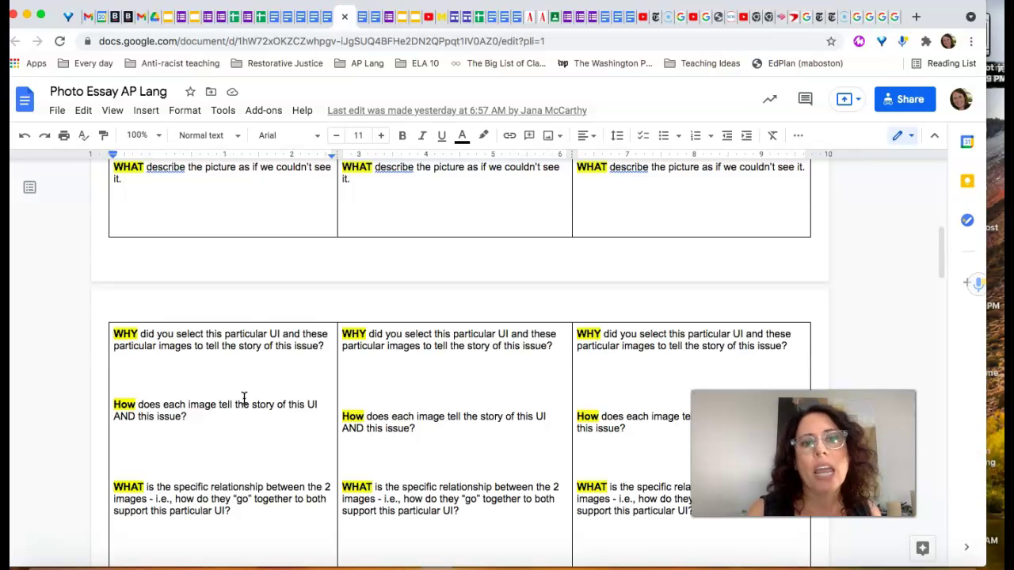
- Read the example's WHAT description beneath the row-house photo and select the words "stacked closely together" to point them out
scroll(243, 399, "down", 10)
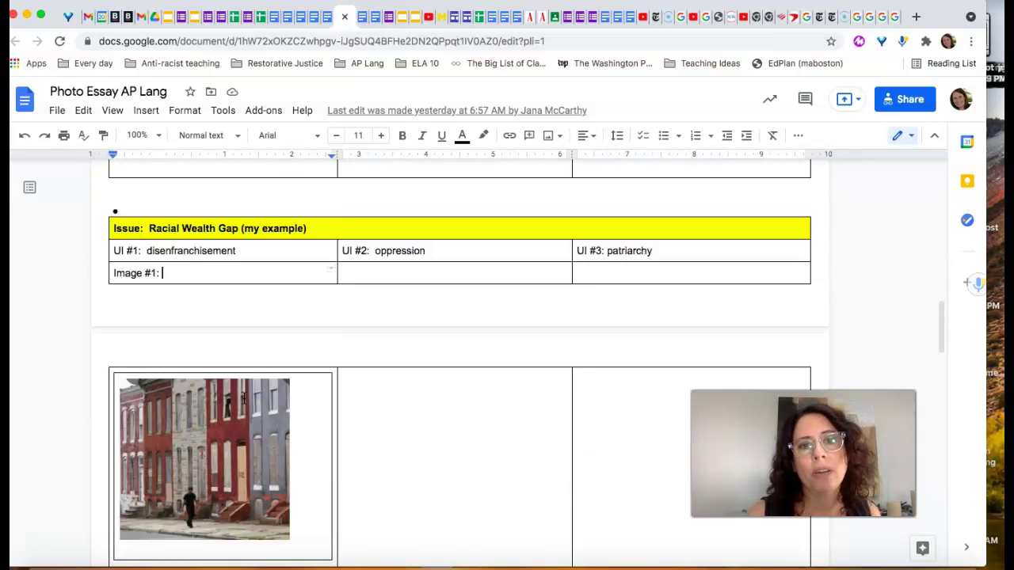
scroll(243, 399, "down", 4)
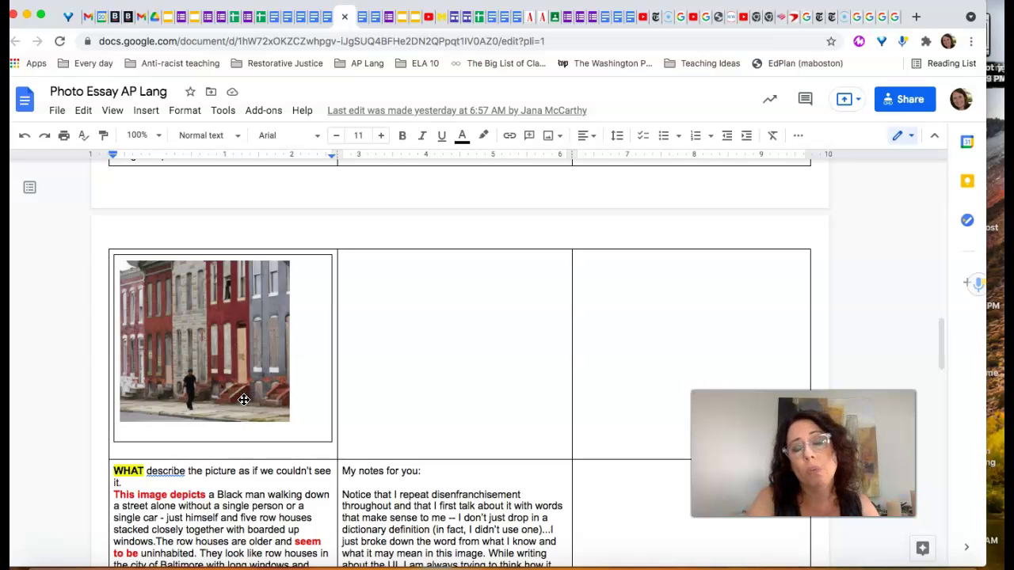
scroll(243, 398, "up", 2)
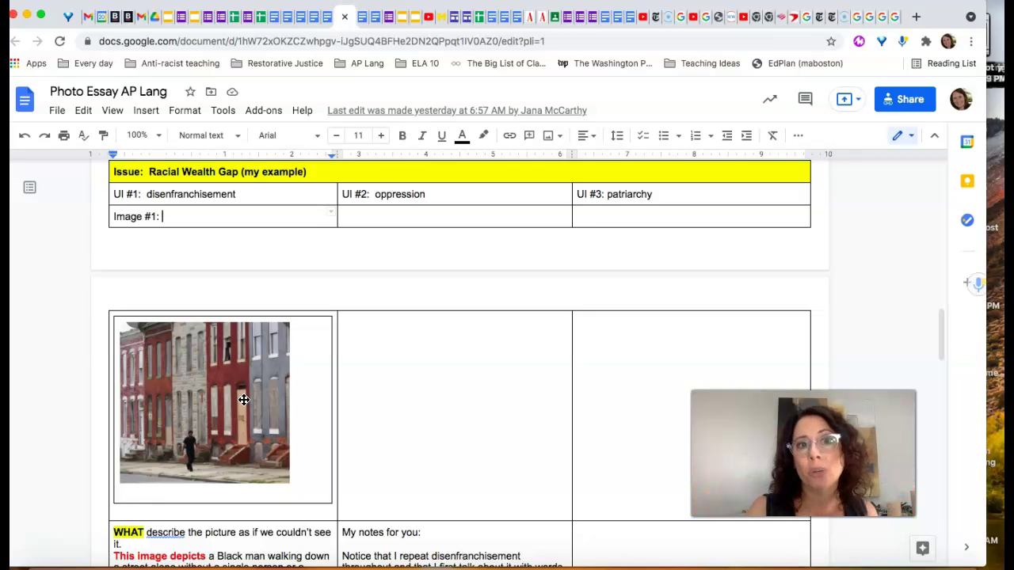
scroll(244, 398, "down", 3)
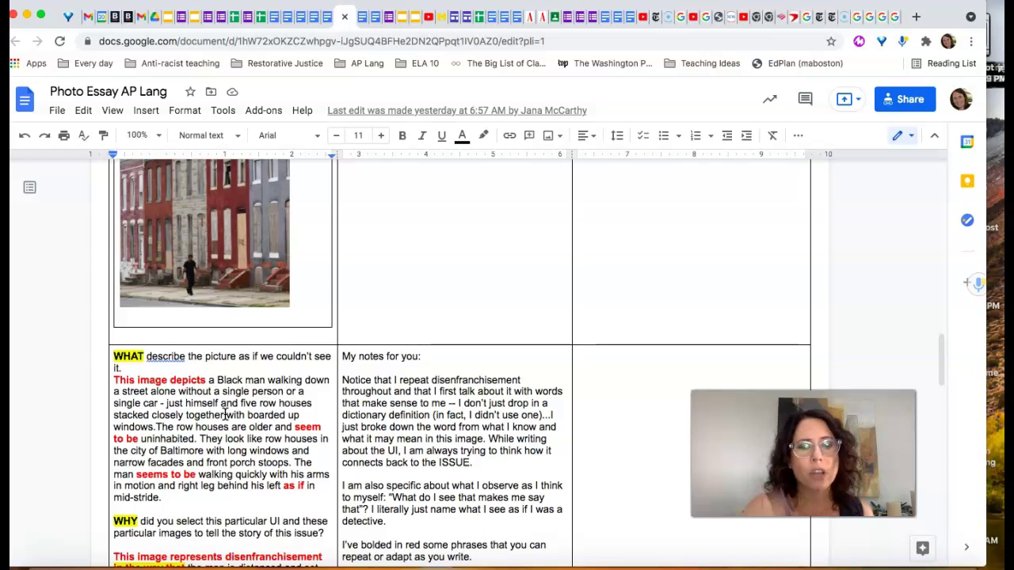
left_click(113, 415)
left_click_drag(139, 422, 217, 422)
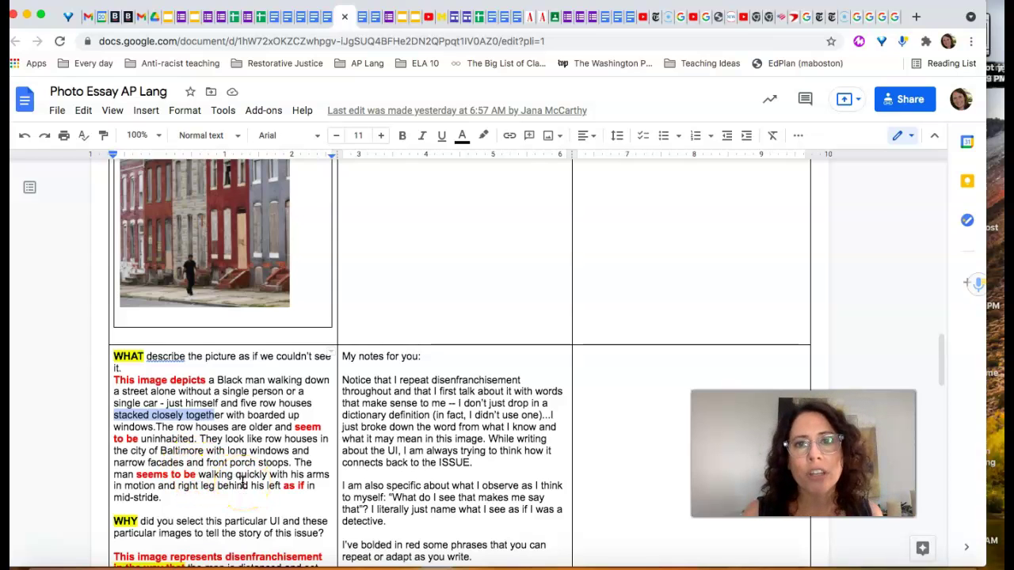
- Read the example's WHY explanation and select "disenfranchisement" and "distanced" in turn to point them out
scroll(246, 485, "down", 8)
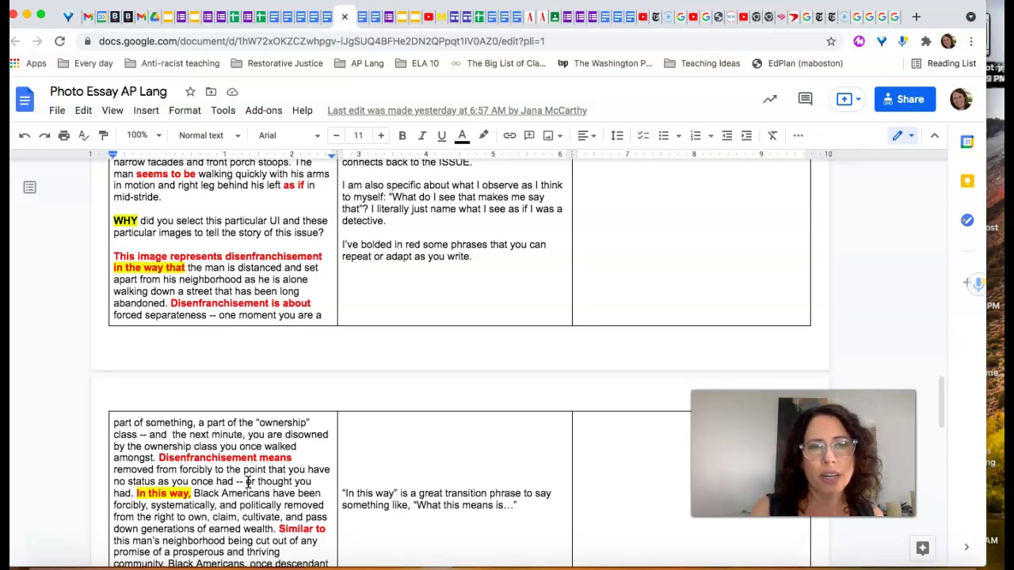
scroll(248, 483, "down", 2)
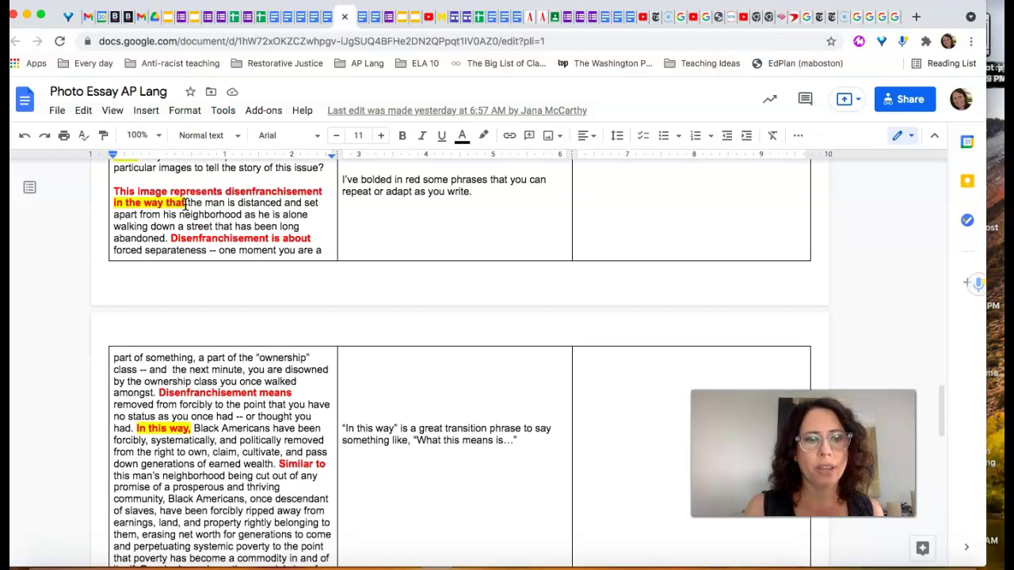
left_click(41, 536)
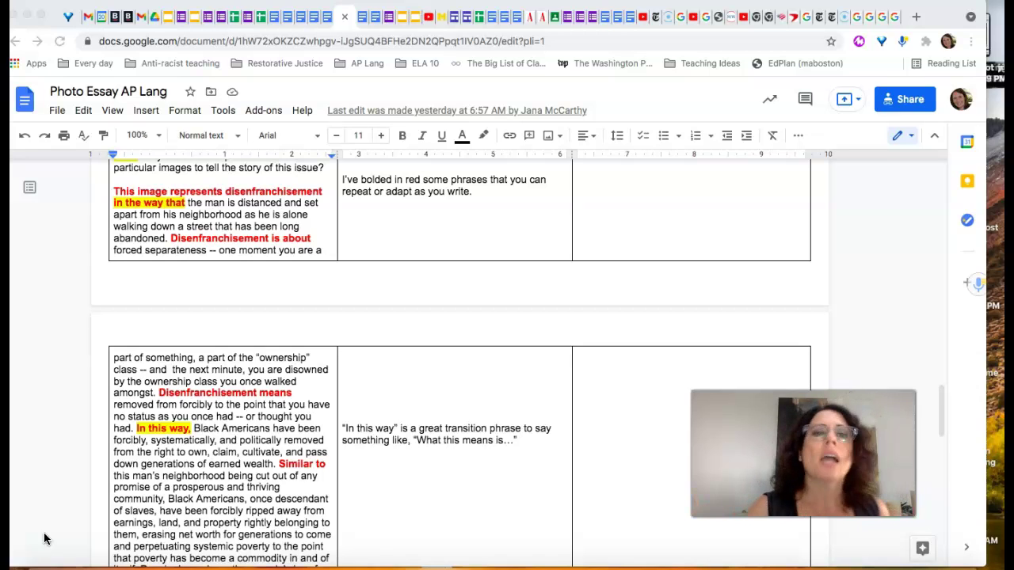
left_click(226, 193)
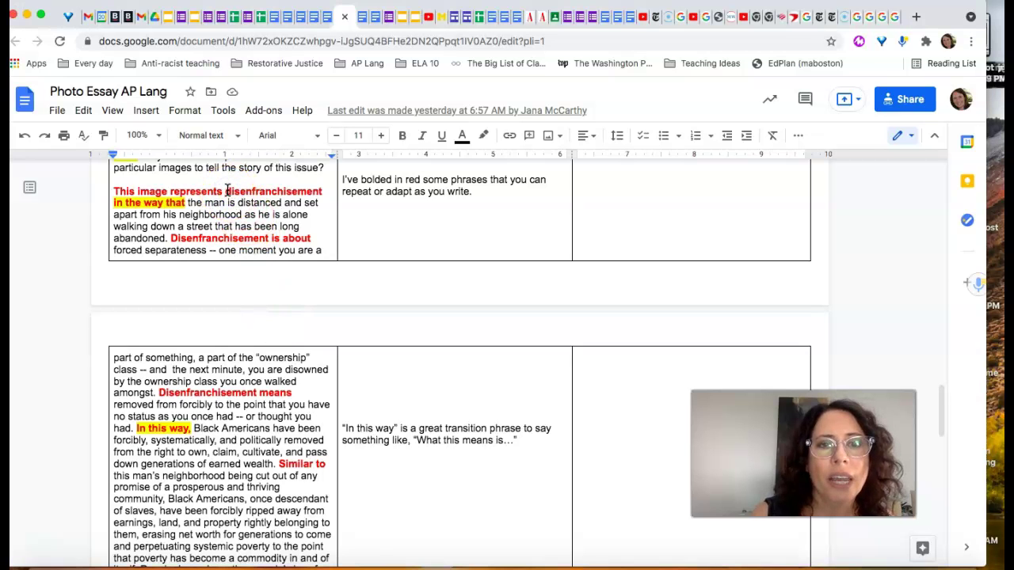
left_click_drag(226, 193, 324, 194)
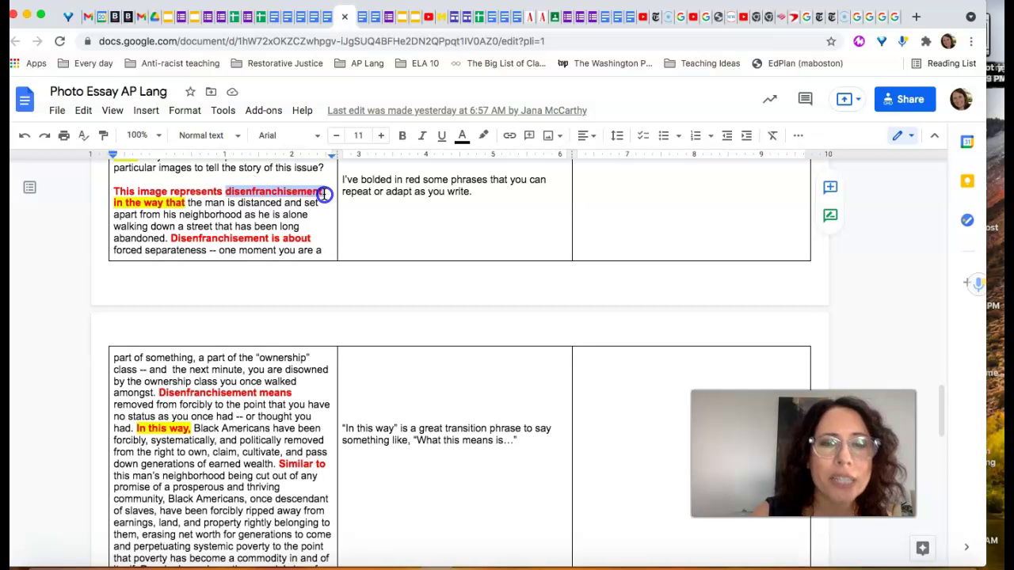
left_click_drag(239, 203, 279, 203)
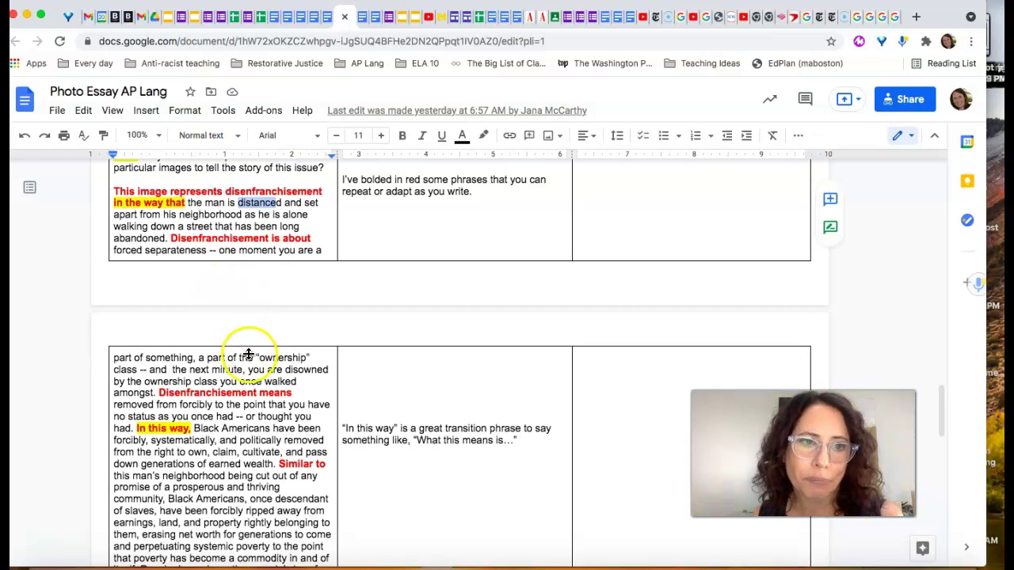
- Read how the example's WHY explanation defines disenfranchisement and moves on with the transition phrase "In this way"
scroll(250, 358, "down", 2)
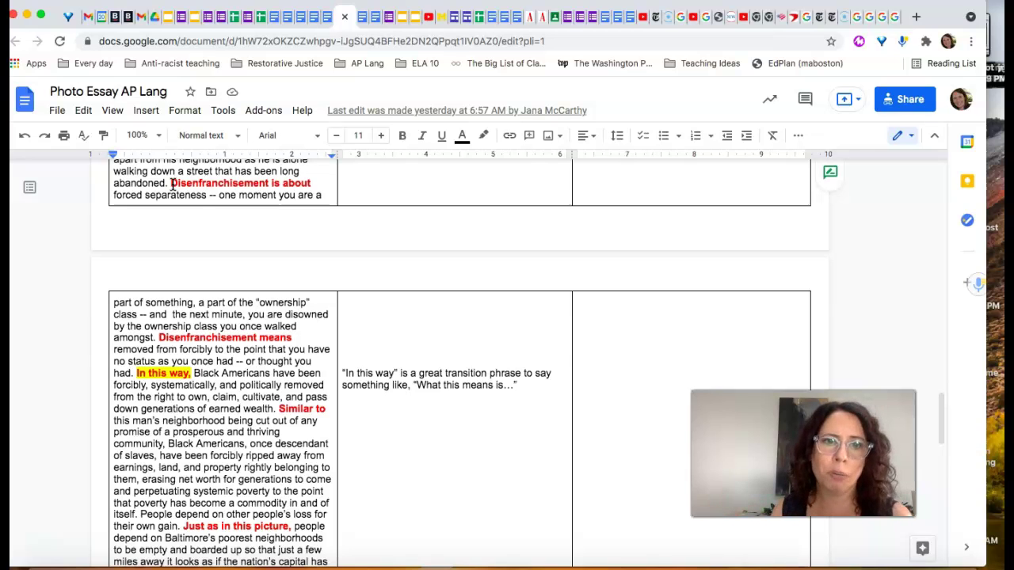
scroll(216, 317, "down", 1)
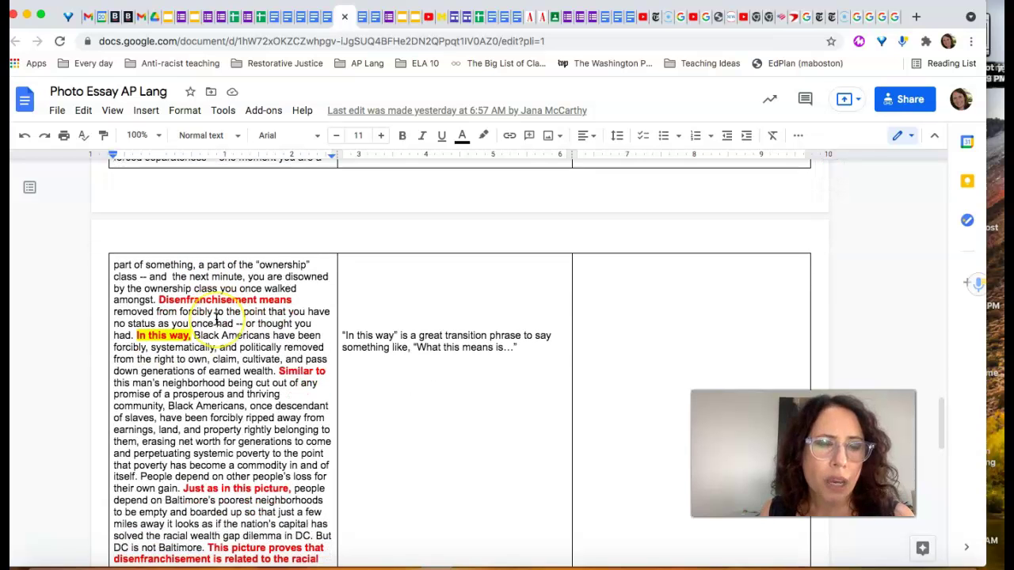
scroll(216, 317, "up", 1)
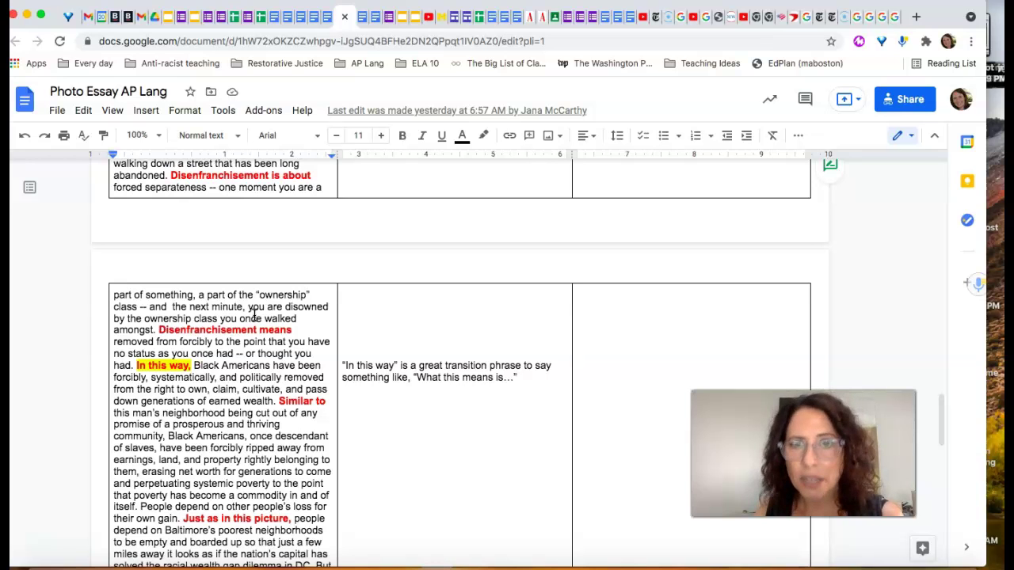
scroll(254, 317, "up", 3)
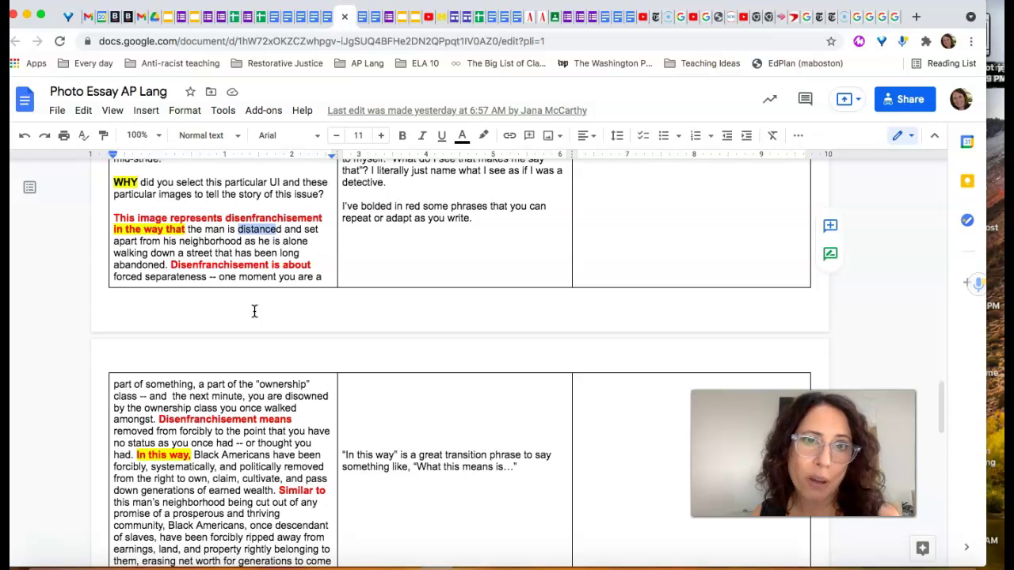
scroll(254, 311, "down", 5)
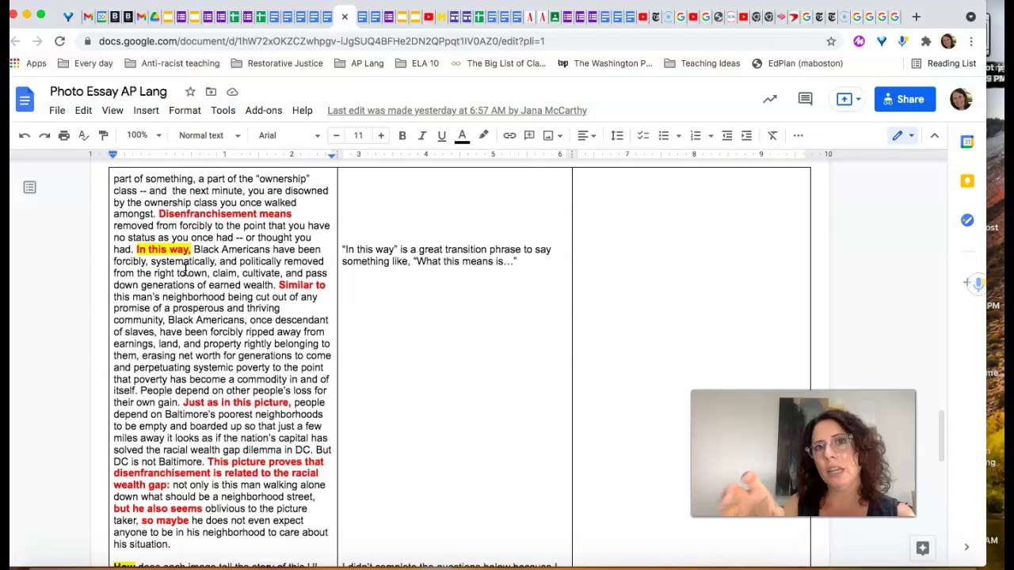
left_click(204, 292)
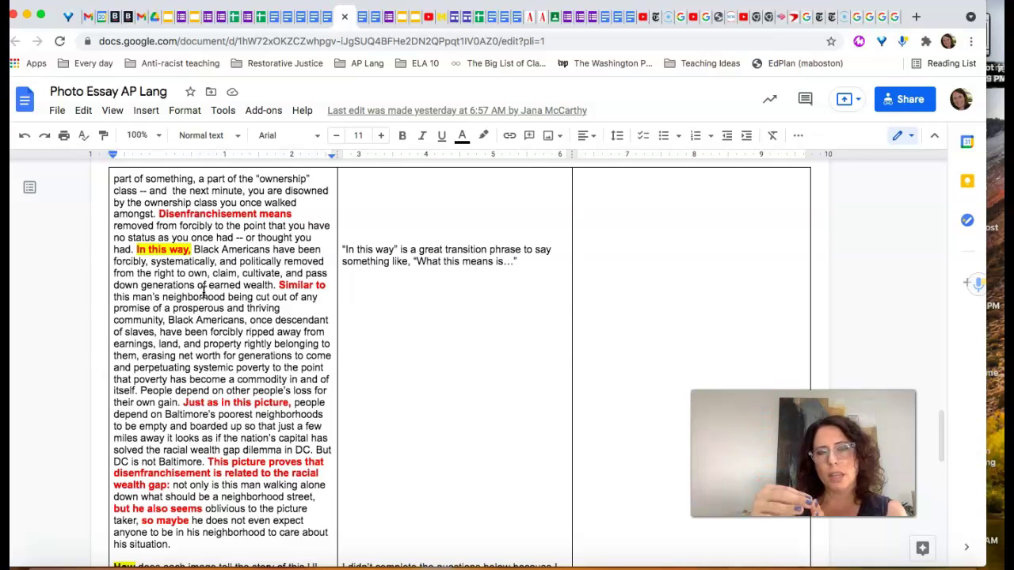
- Return to the example chart's heading and point out UI #1 disenfranchisement and the Racial Wealth Gap issue
scroll(204, 291, "up", 10)
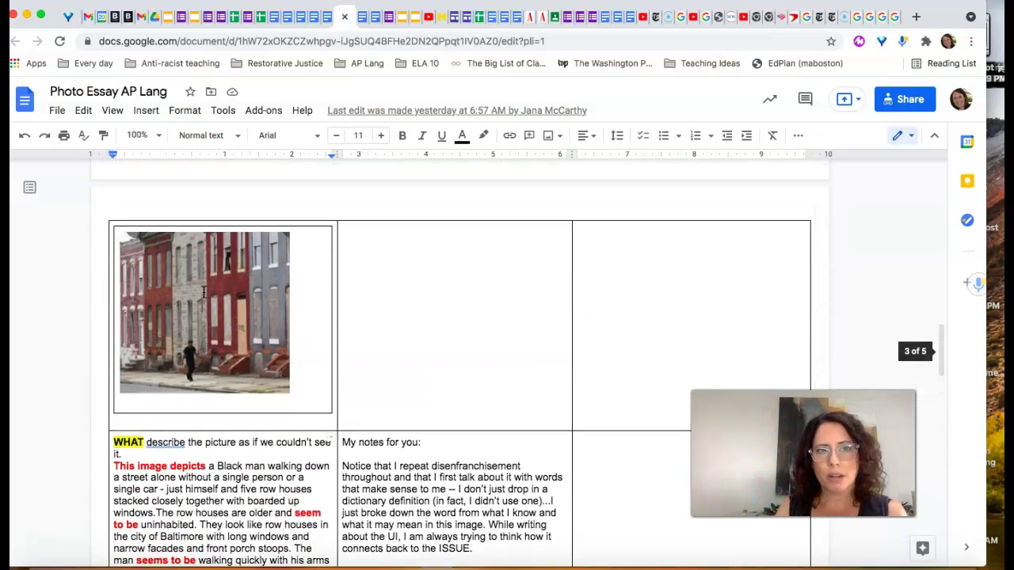
scroll(203, 291, "up", 3)
left_click(170, 403)
left_click(205, 248)
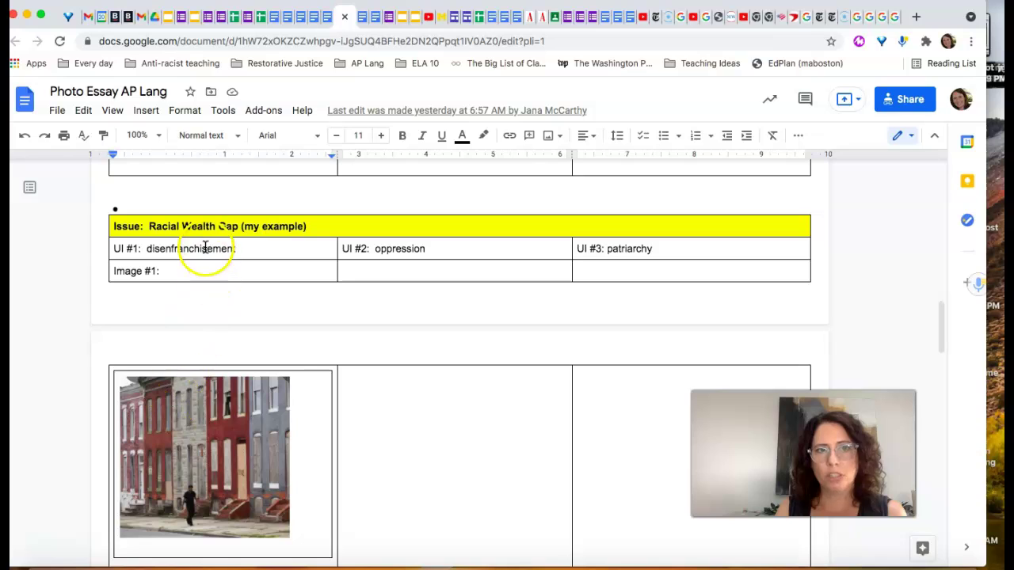
left_click(206, 248)
left_click(204, 226)
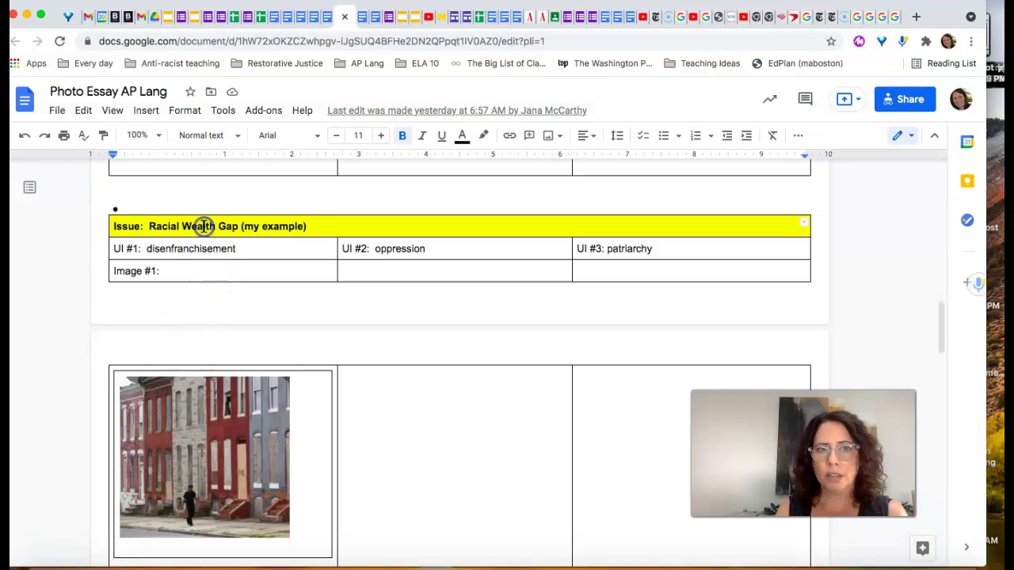
- Read the rest of the WHY explanation, examining how its red phrases such as "Similar to" link the image to the issue
scroll(204, 226, "down", 15)
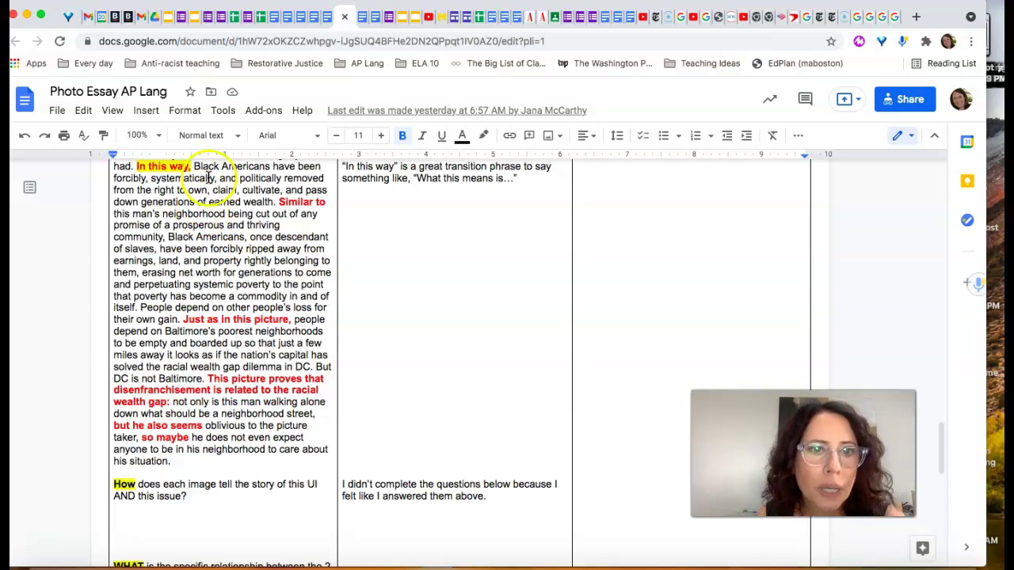
scroll(222, 210, "up", 2)
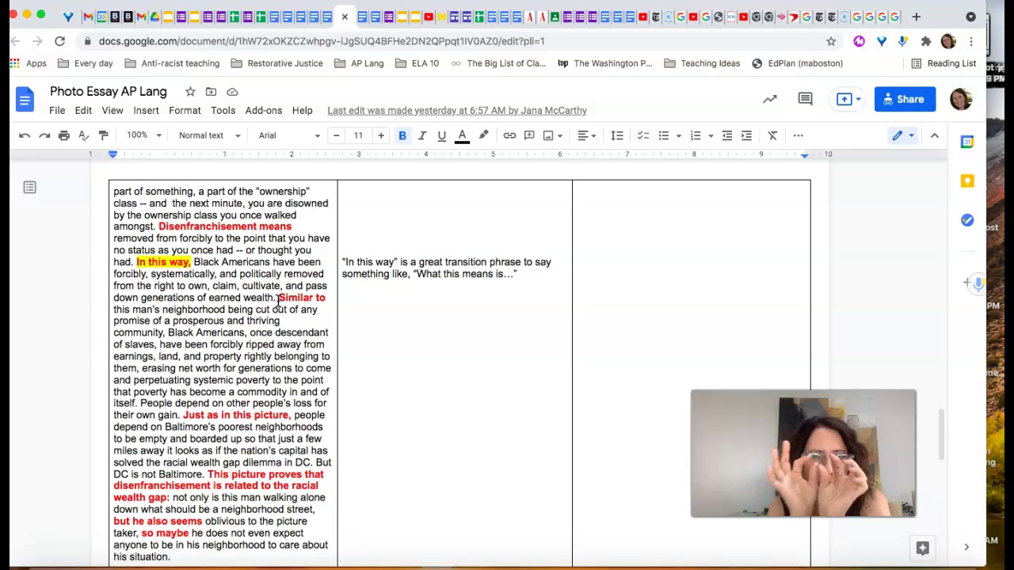
left_click(39, 528)
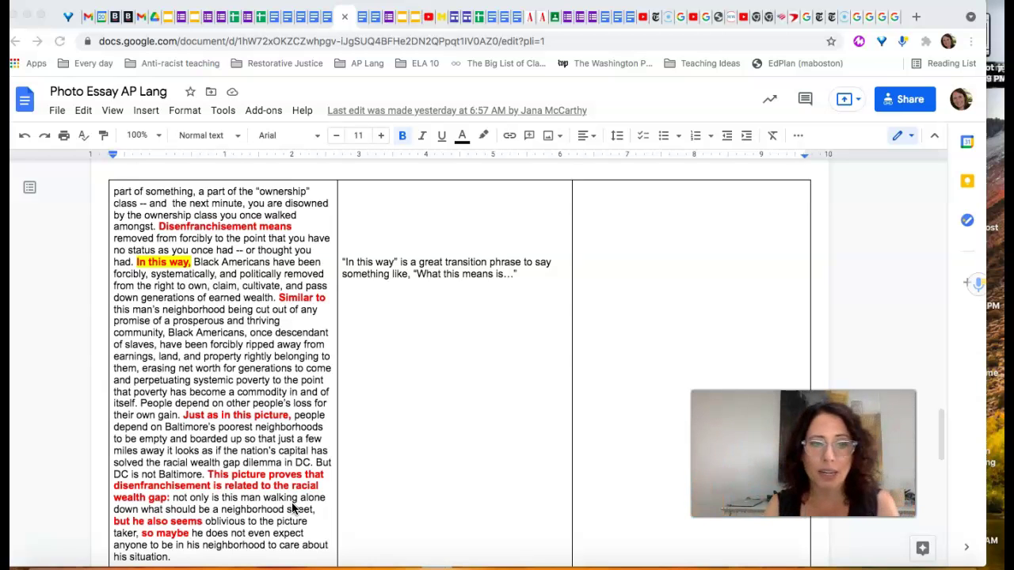
- Review the example's unanswered How, WHAT relationship and SO WHAT questions below the WHY explanation
scroll(292, 507, "down", 3)
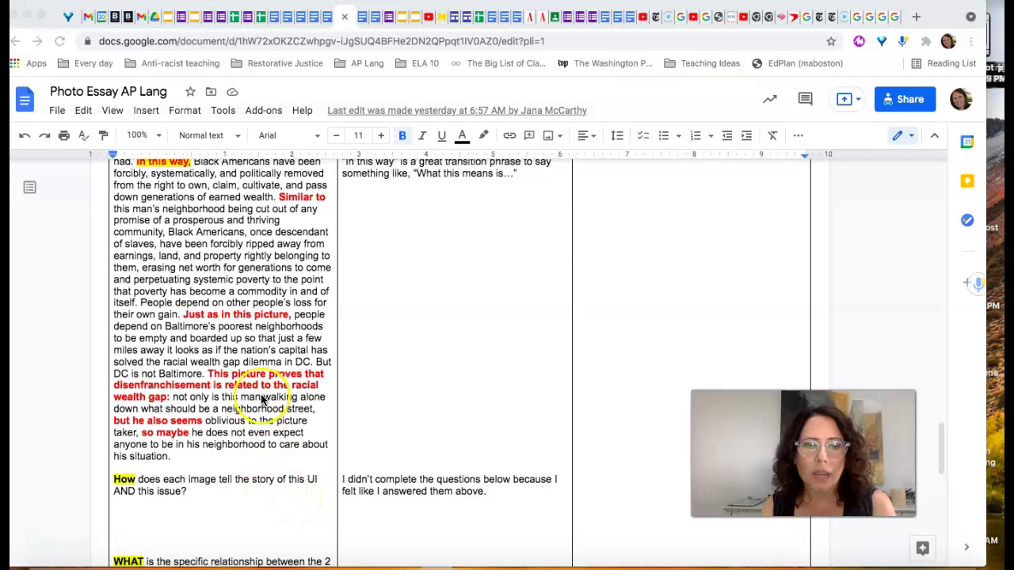
scroll(264, 432, "down", 6)
scroll(264, 431, "down", 5)
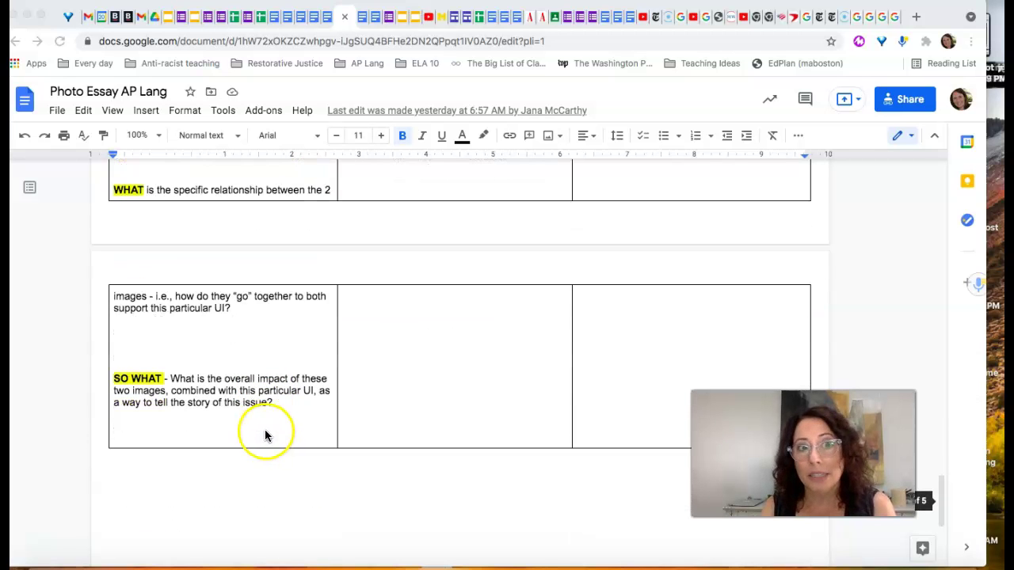
scroll(261, 431, "up", 3)
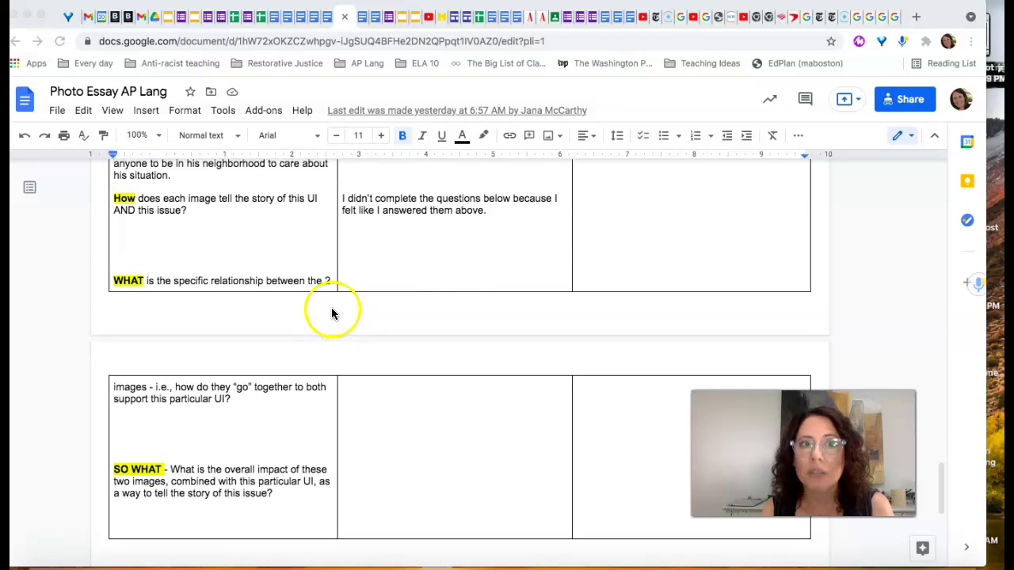
scroll(331, 310, "up", 5)
scroll(286, 324, "down", 2)
scroll(280, 325, "down", 2)
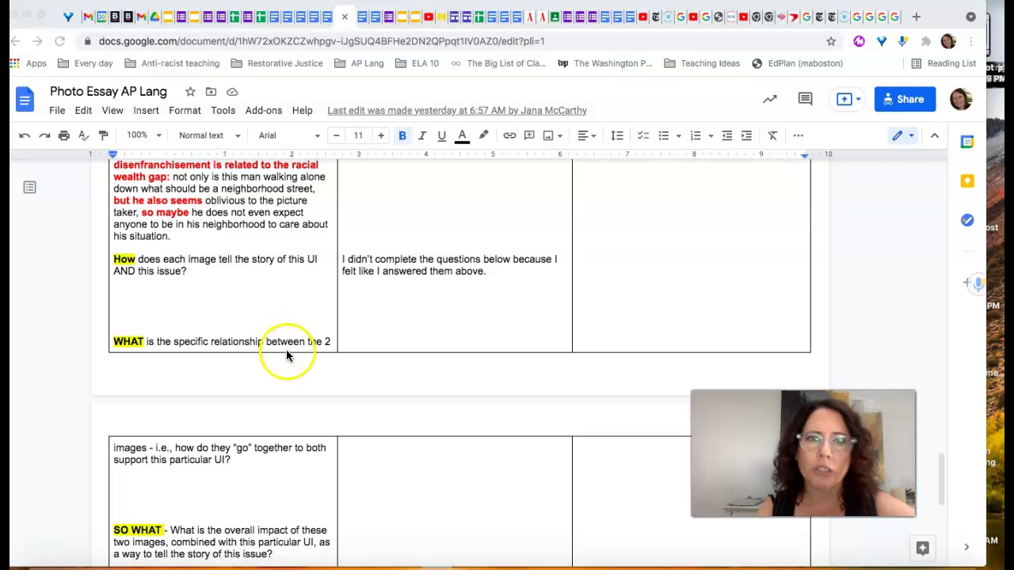
scroll(272, 356, "down", 4)
scroll(272, 356, "up", 6)
scroll(273, 355, "down", 1)
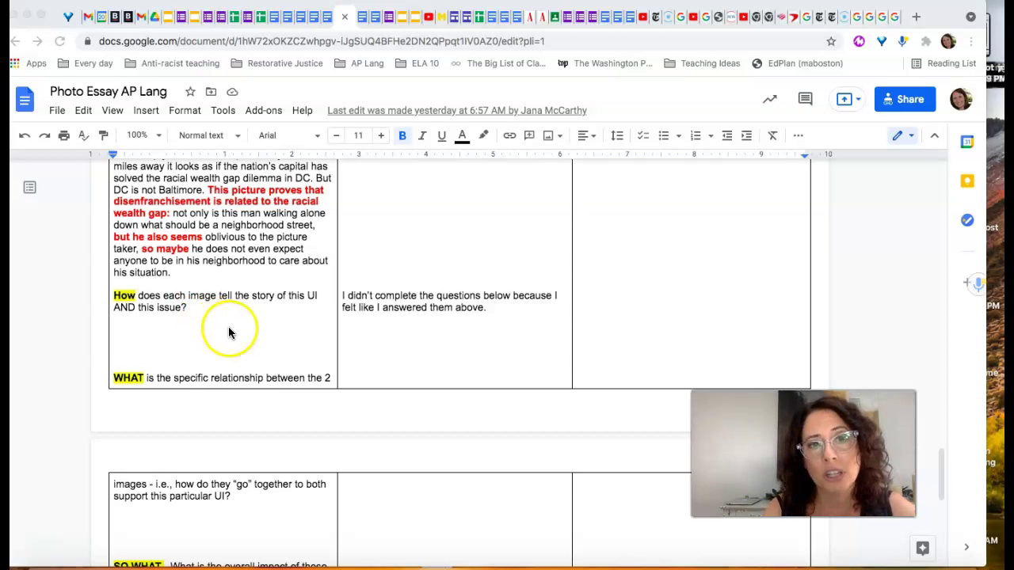
- In the example's How question, replace the word "each" with "this" before "image"
left_click(199, 298)
left_click_drag(187, 295, 163, 296)
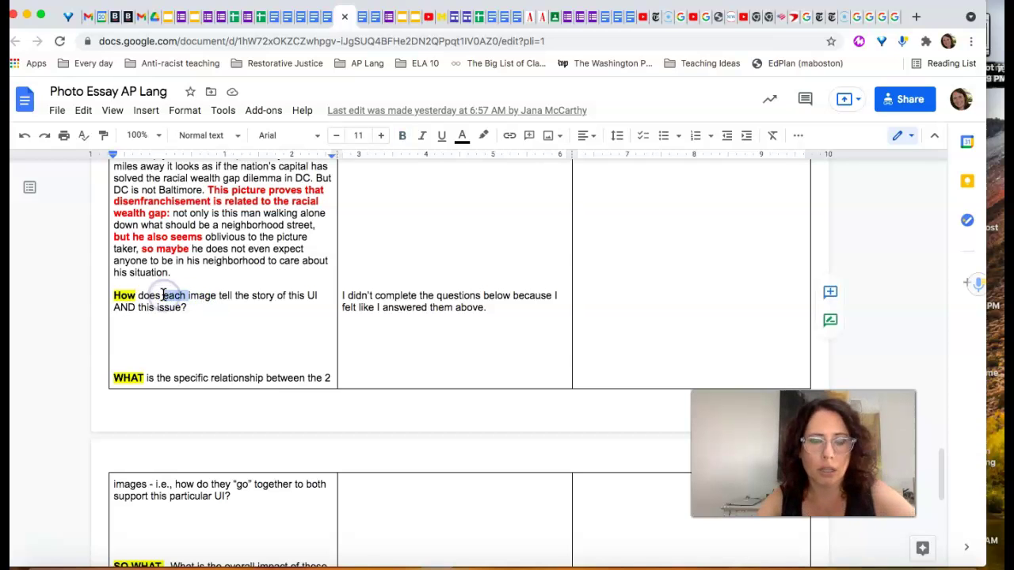
type("this")
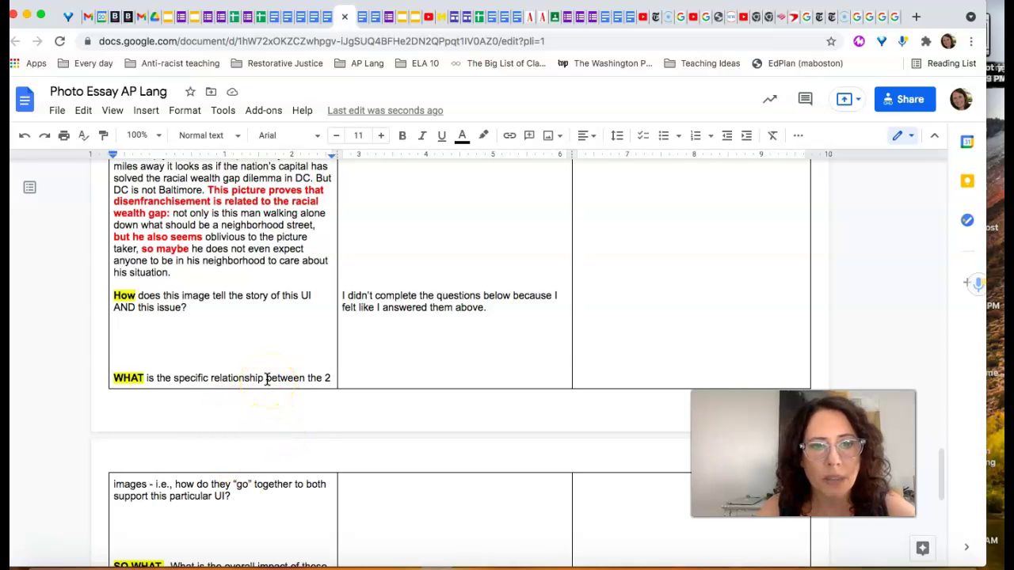
- Delete the example's WHAT question about the specific relationship between the 2 images, along with the blank space beneath it
left_click_drag(113, 375, 217, 526)
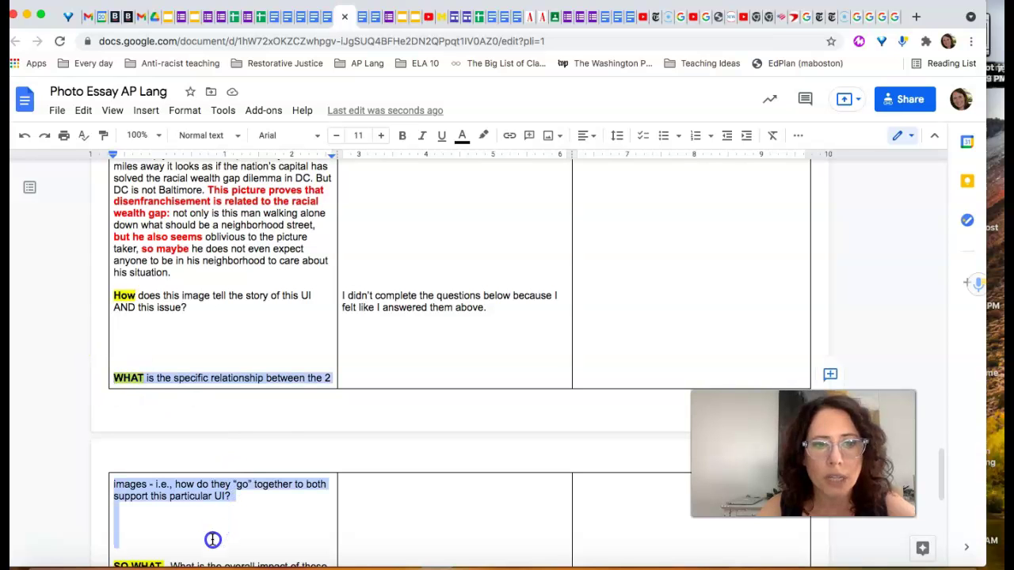
key("BackSpace")
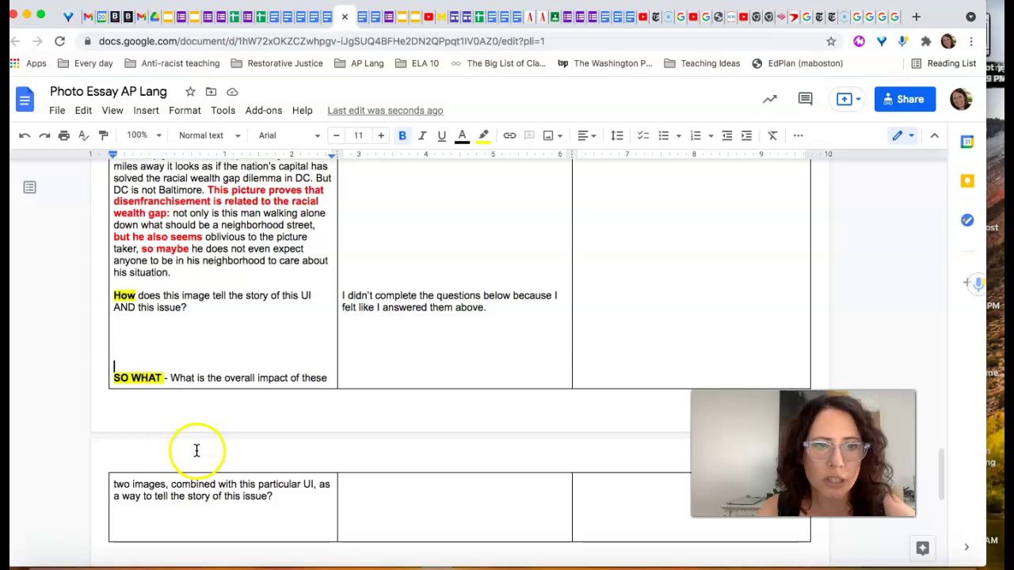
scroll(115, 380, "down", 1)
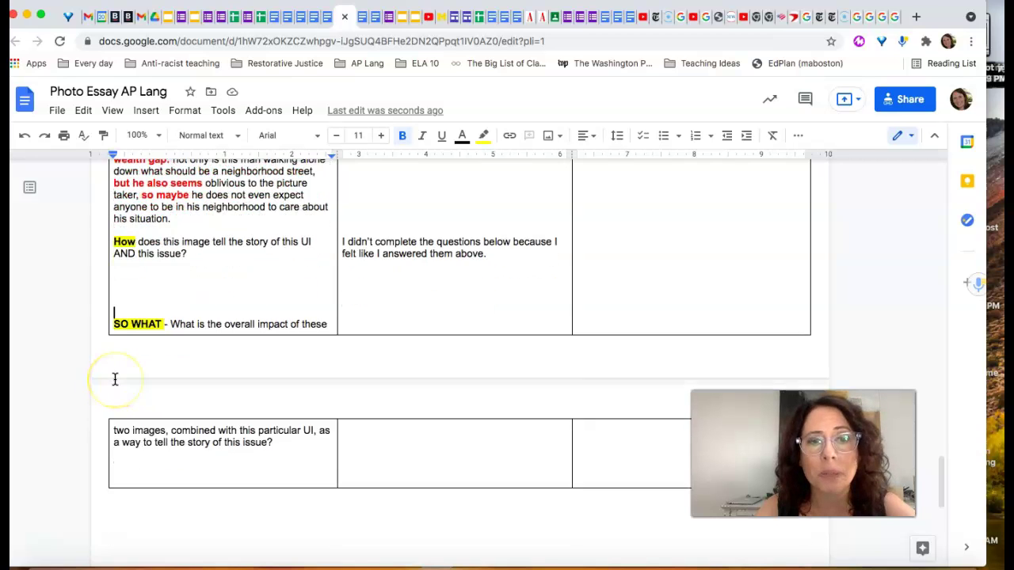
scroll(115, 379, "up", 1)
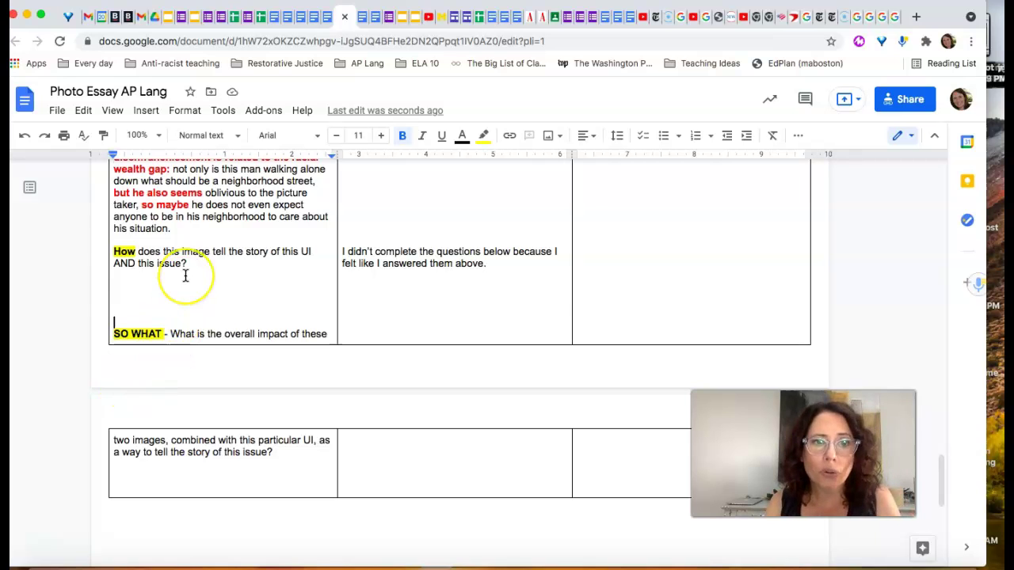
- Review the remaining How and SO WHAT questions against the example's WHAT and WHY explanations
scroll(185, 271, "up", 2)
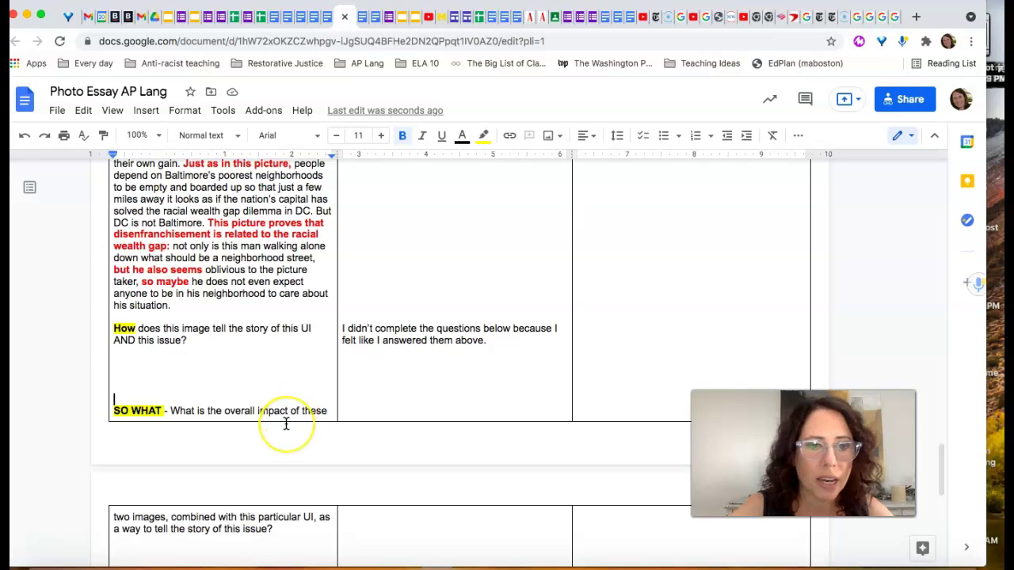
scroll(285, 423, "down", 1)
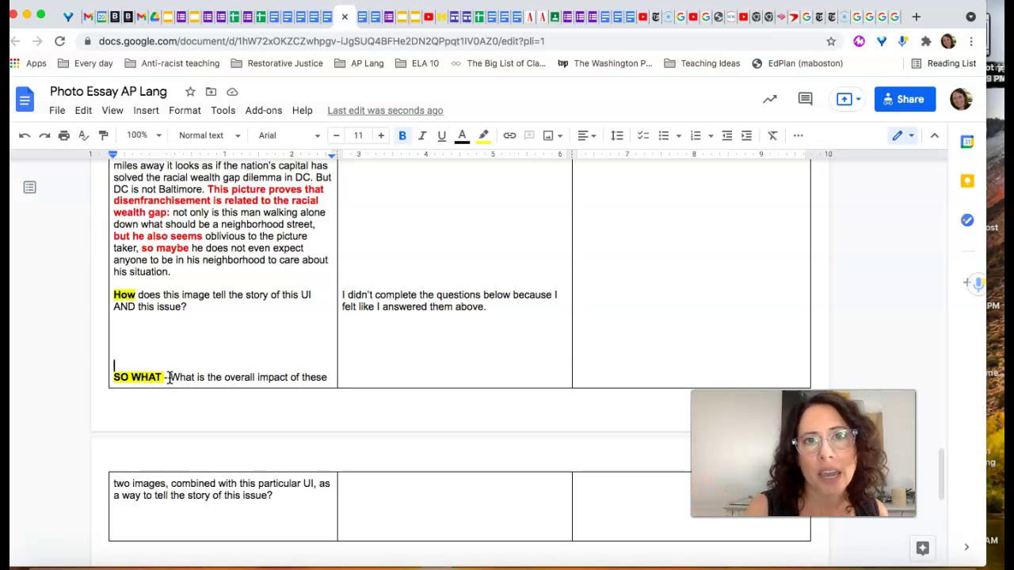
scroll(168, 378, "up", 10)
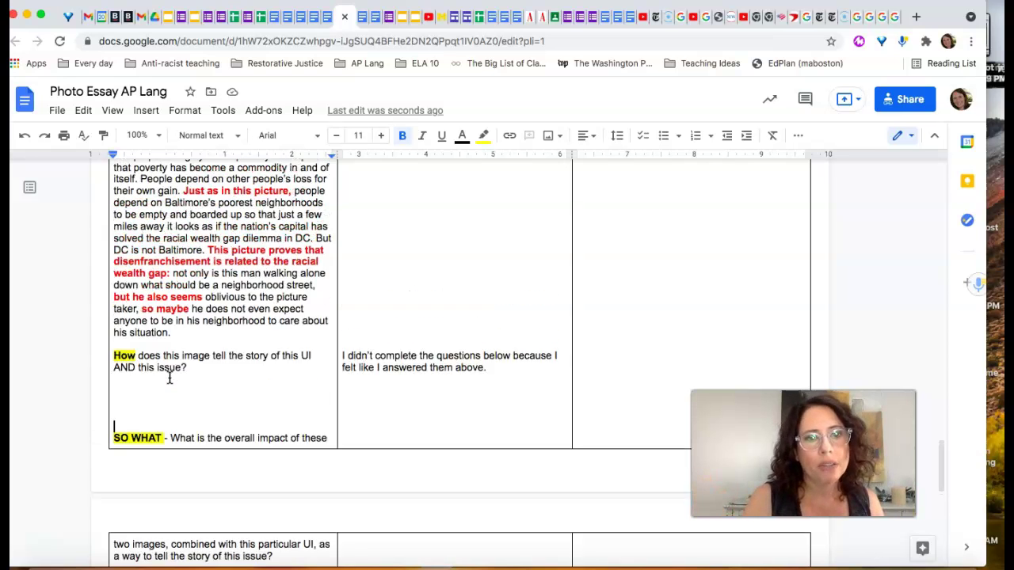
scroll(169, 378, "up", 4)
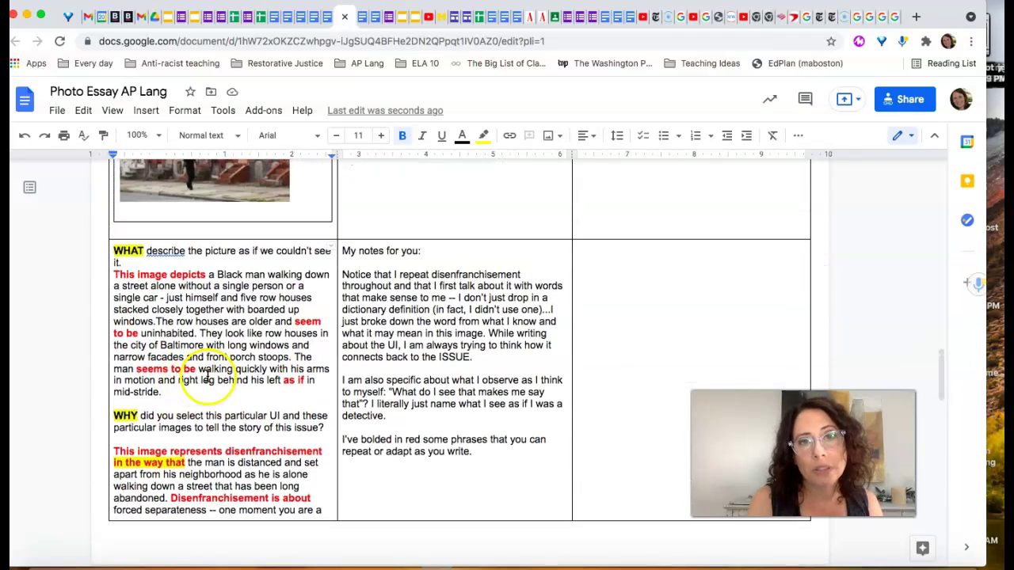
scroll(225, 377, "down", 15)
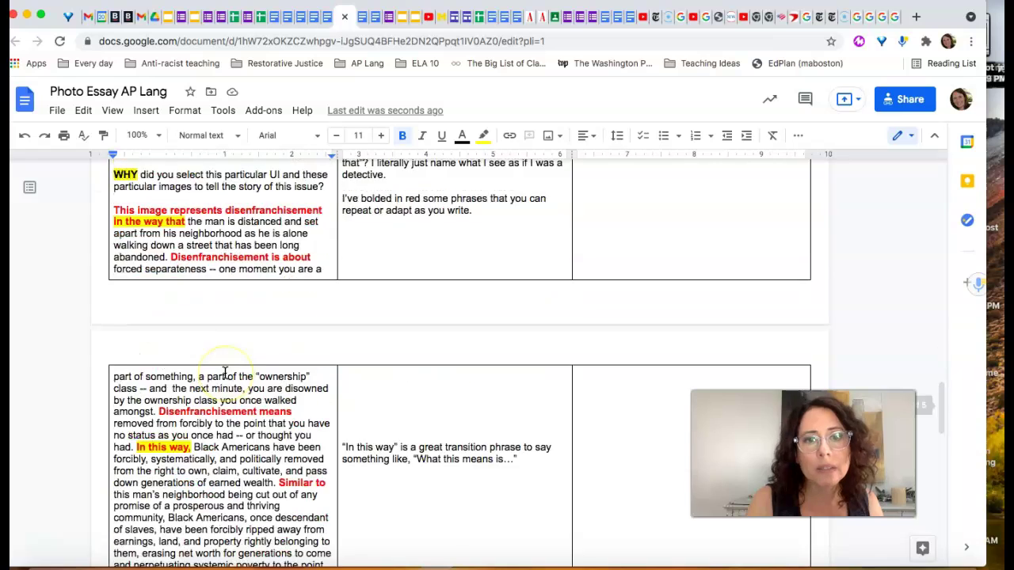